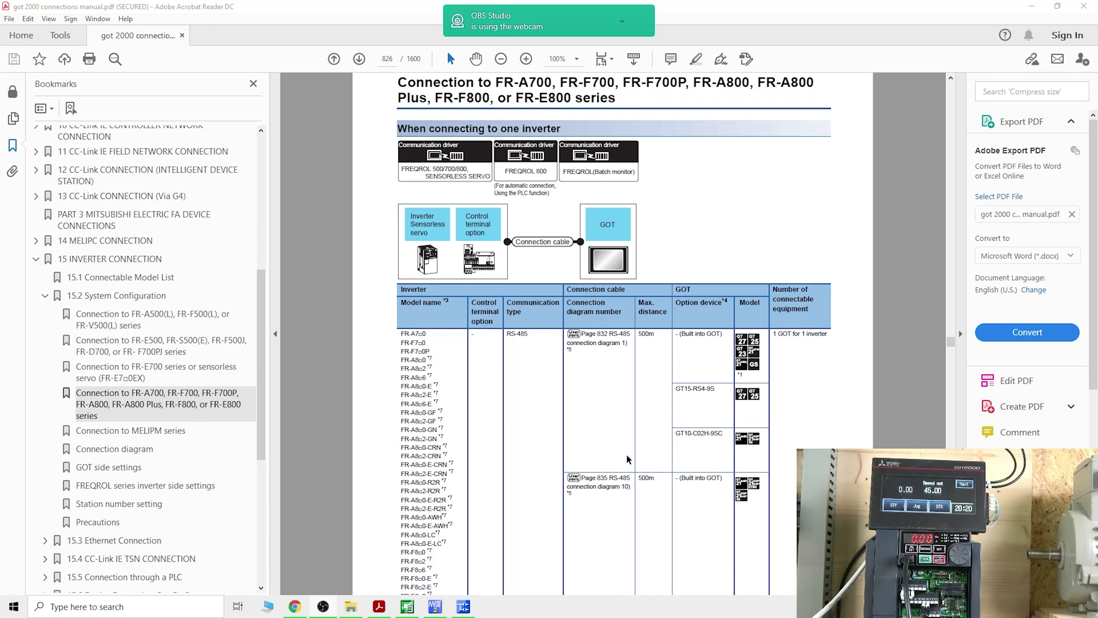
Step: Hide the webcam notification and jump to RS-485 connection diagram 10 on page 837
{"action": "left_click", "coordinate": [623, 27]}
{"action": "left_click", "coordinate": [655, 43]}
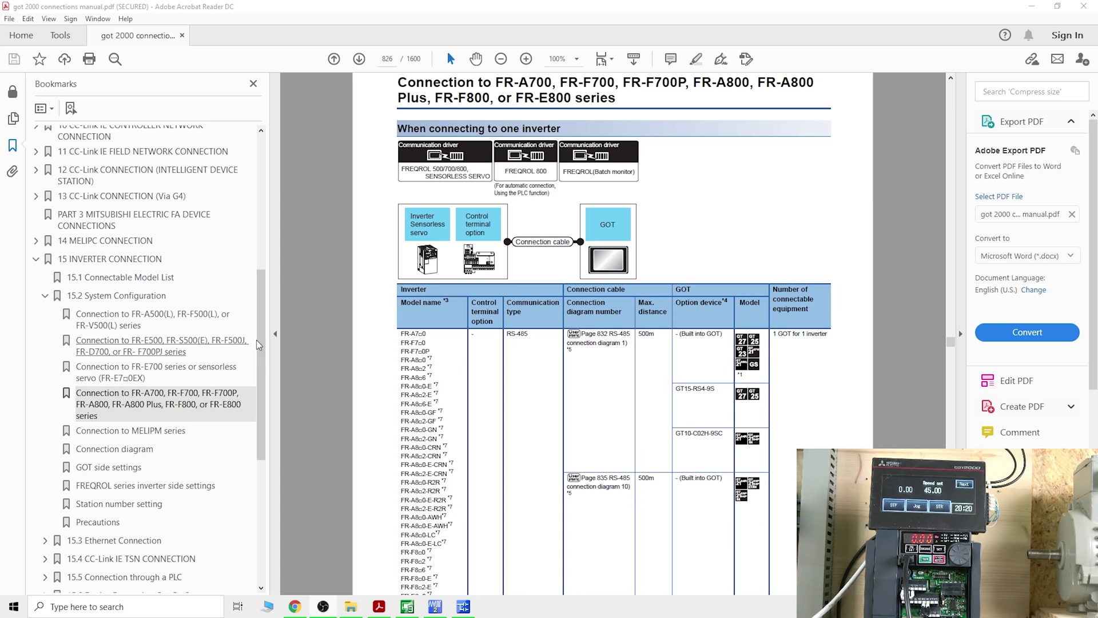
{"action": "left_click_drag", "start_coordinate": [261, 345], "coordinate": [288, 306]}
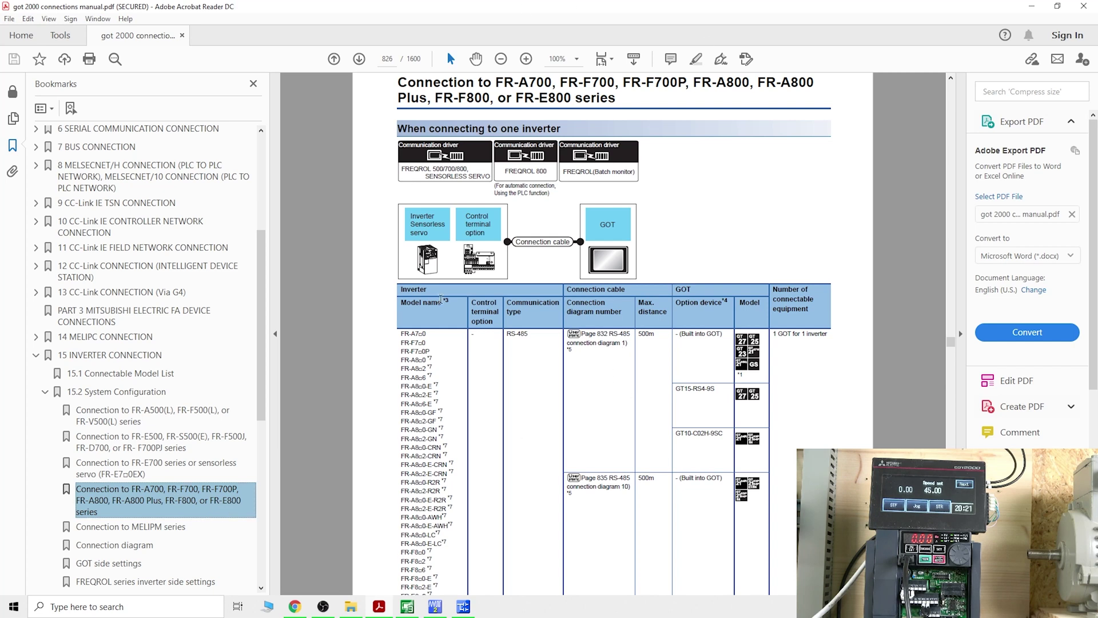
{"action": "scroll", "coordinate": [506, 342], "scroll_direction": "down", "scroll_amount": 3}
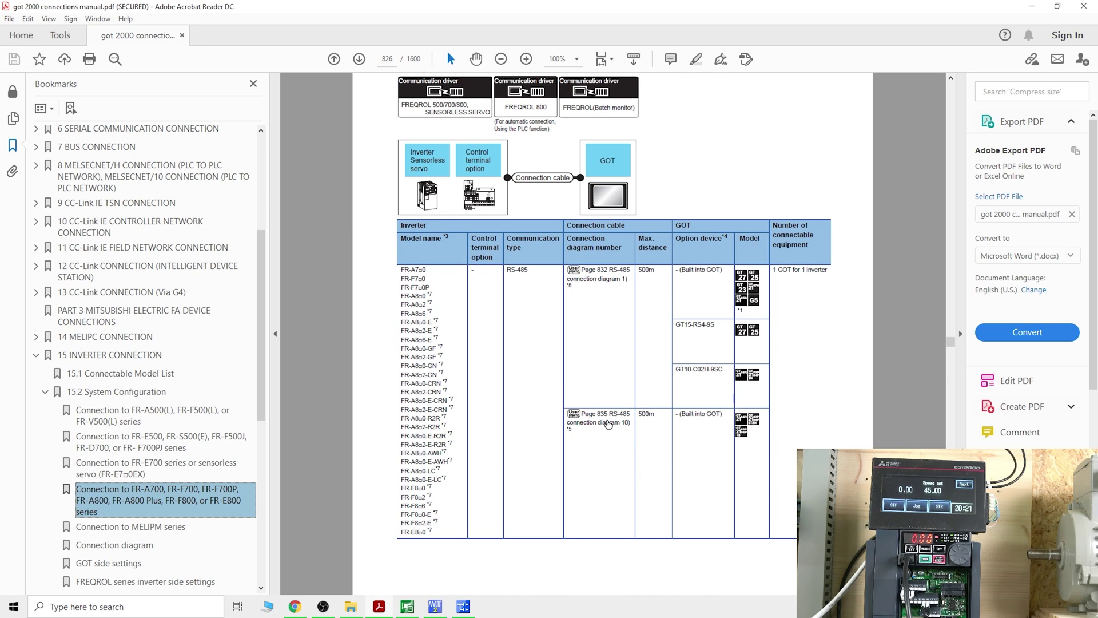
{"action": "left_click", "coordinate": [608, 422]}
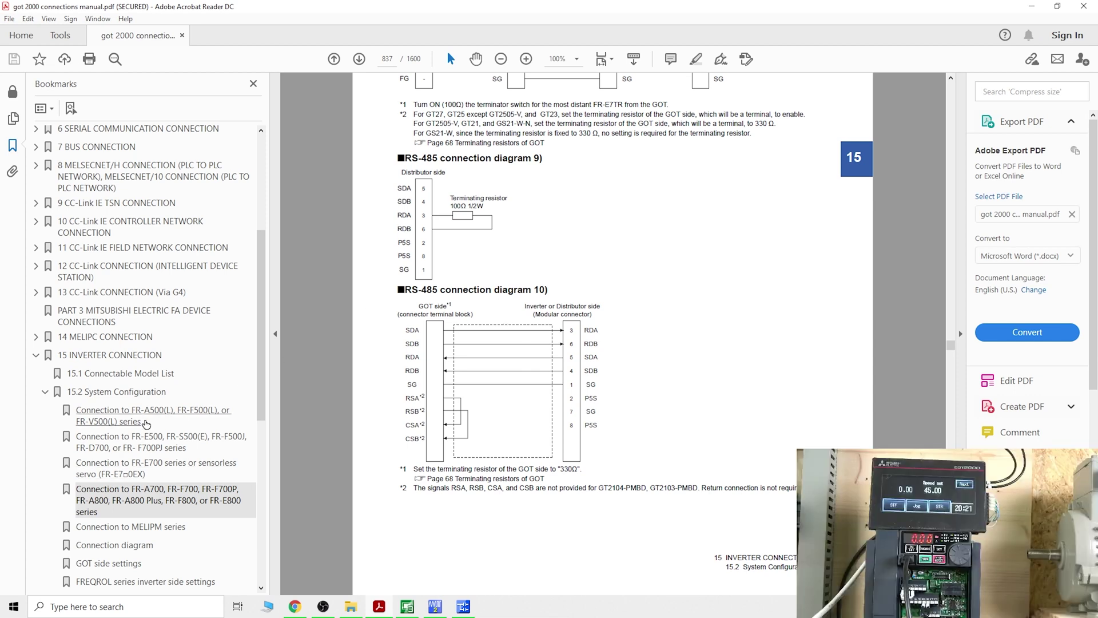
Step: Point out diagram 10's inverter-side label, then scroll through the cable precautions pages
{"action": "left_click_drag", "start_coordinate": [524, 307], "coordinate": [555, 308]}
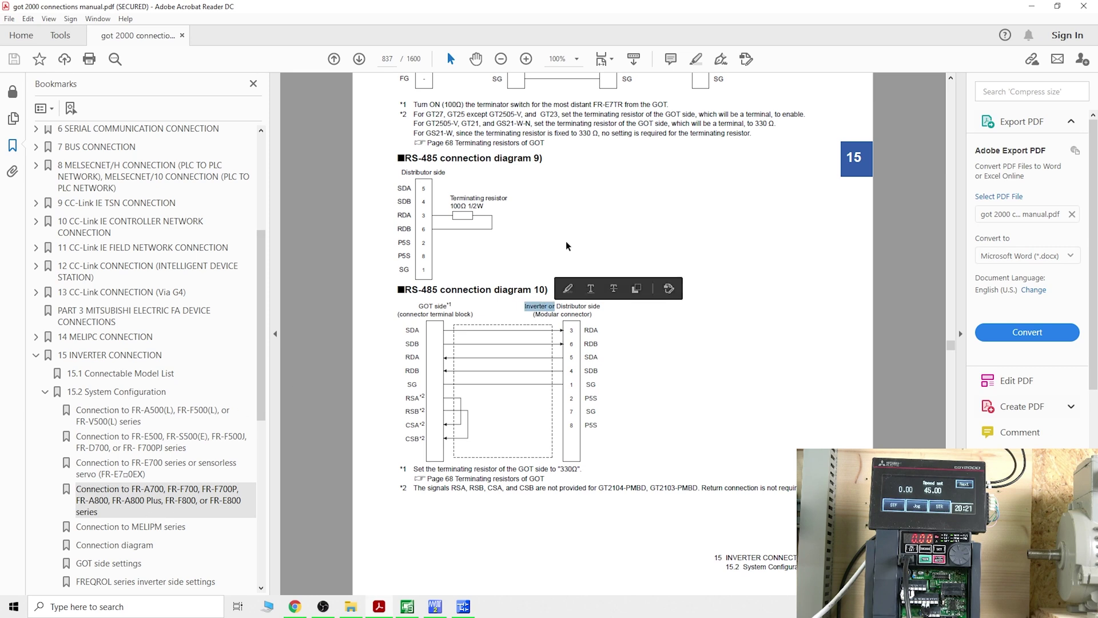
{"action": "left_click", "coordinate": [372, 362]}
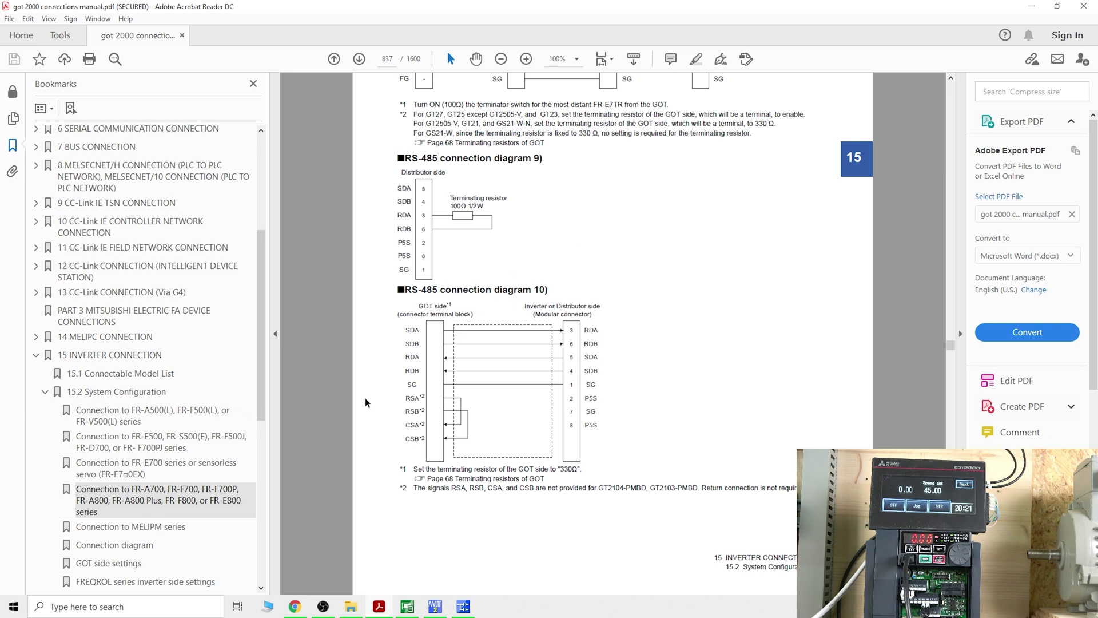
{"action": "scroll", "coordinate": [368, 397], "scroll_direction": "down", "scroll_amount": 15}
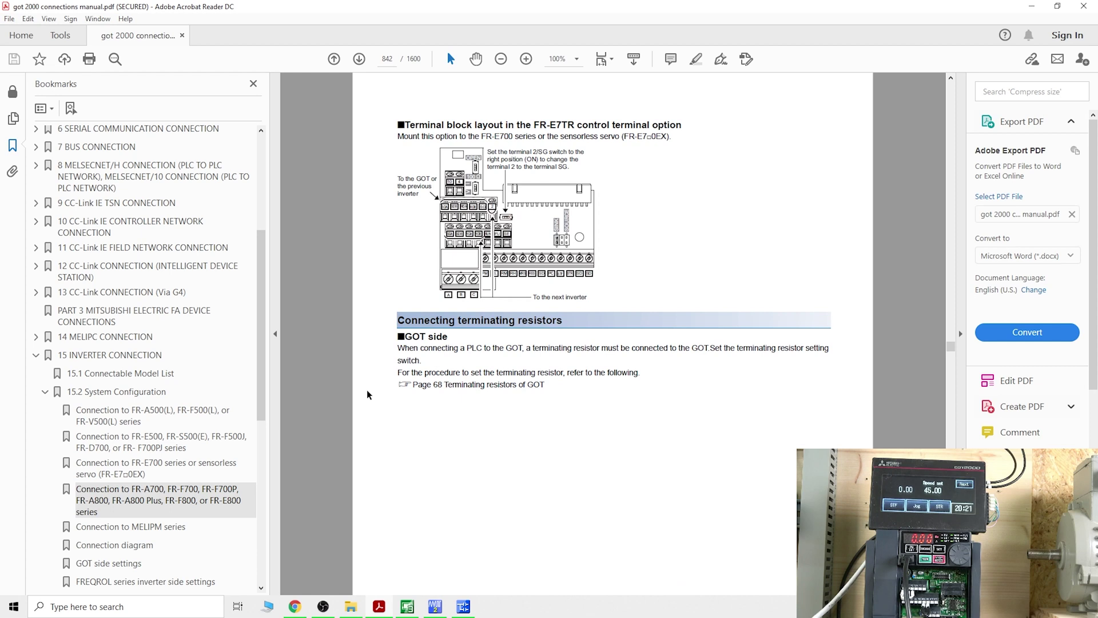
{"action": "scroll", "coordinate": [368, 395], "scroll_direction": "up", "scroll_amount": 3}
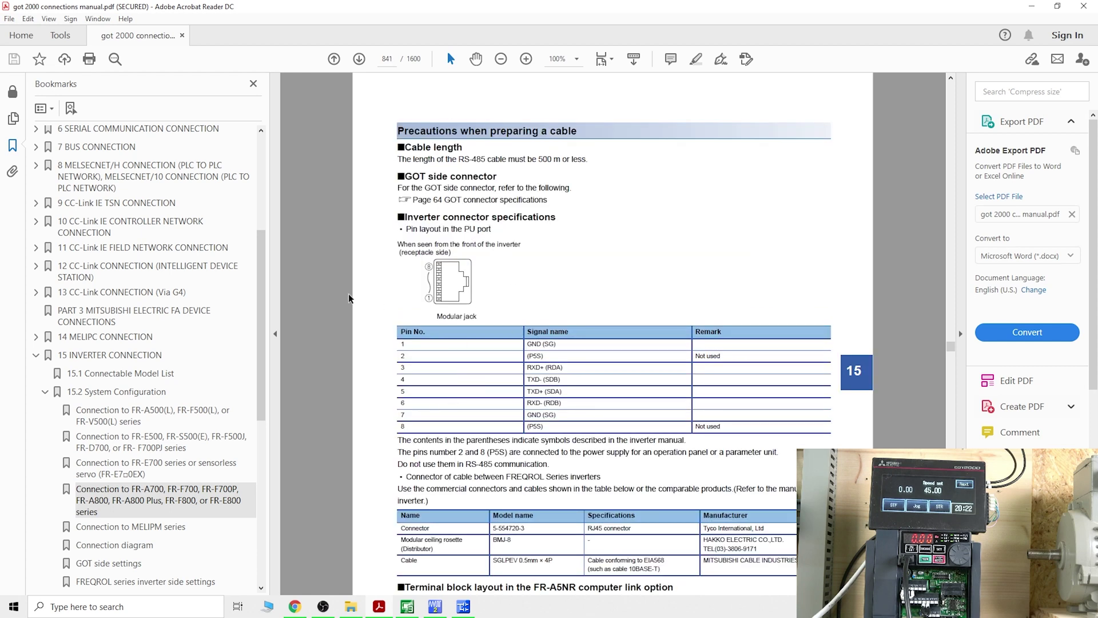
{"action": "scroll", "coordinate": [357, 314], "scroll_direction": "down", "scroll_amount": 1}
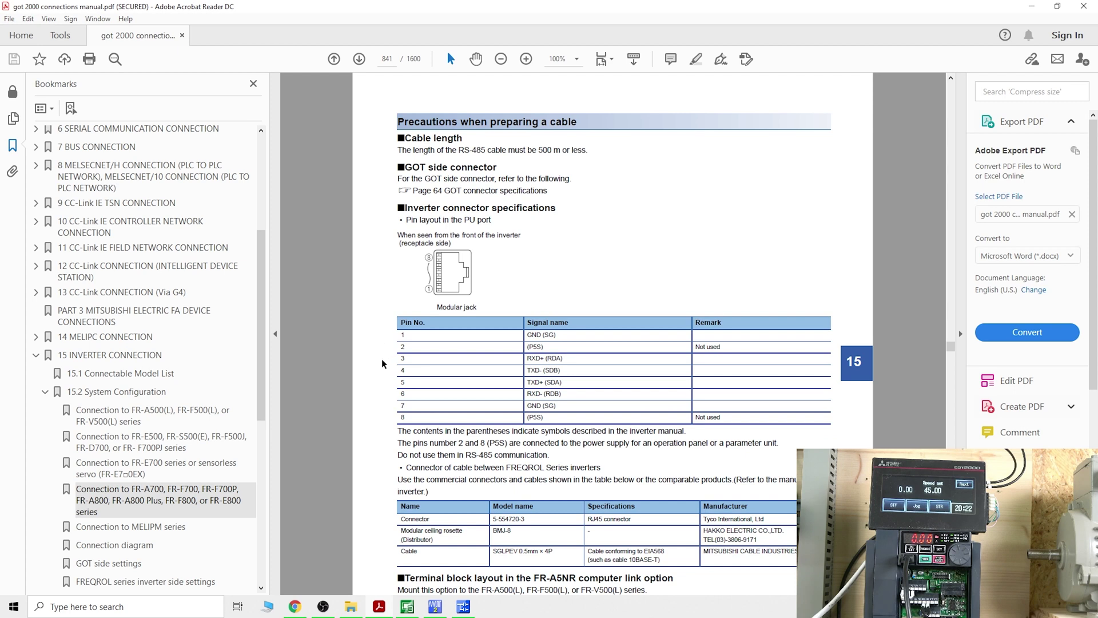
{"action": "scroll", "coordinate": [382, 364], "scroll_direction": "down", "scroll_amount": 15}
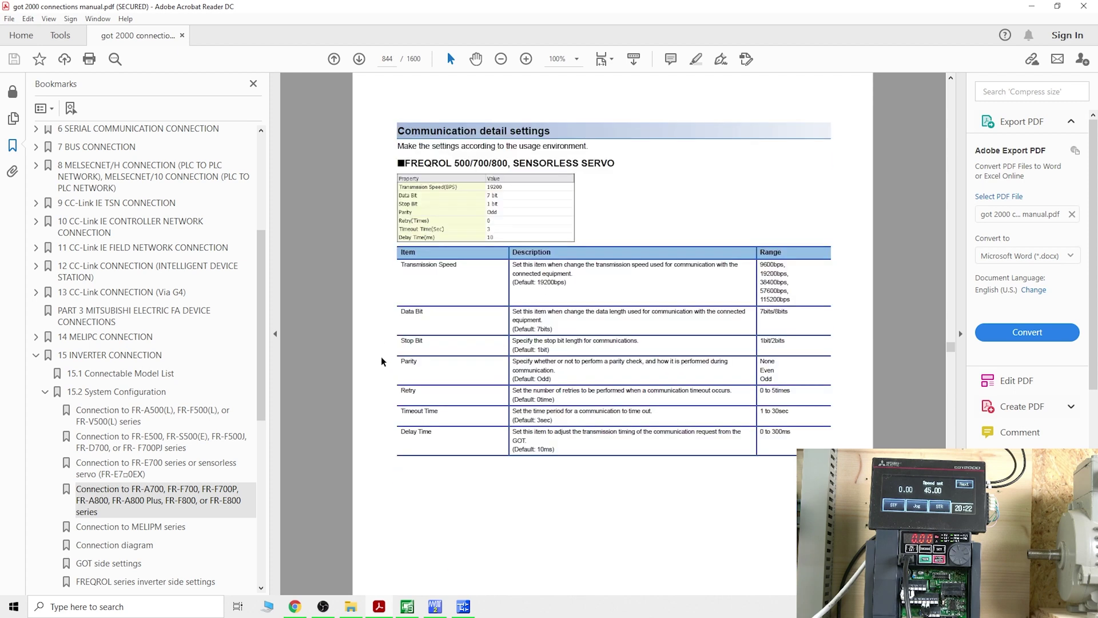
{"action": "scroll", "coordinate": [382, 361], "scroll_direction": "up", "scroll_amount": 8}
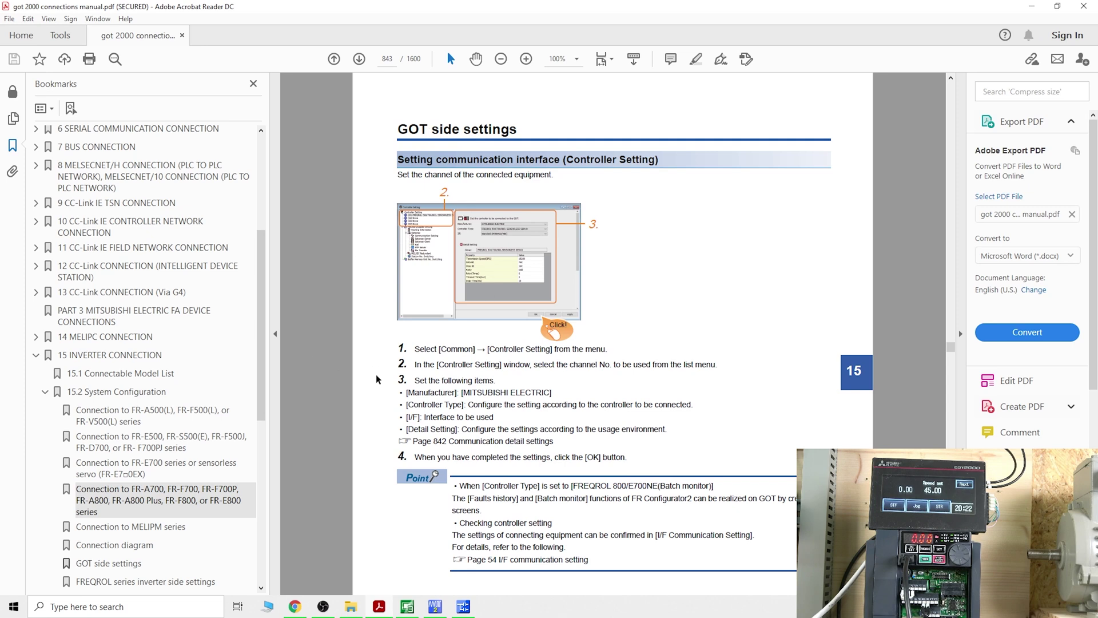
{"action": "scroll", "coordinate": [378, 377], "scroll_direction": "down", "scroll_amount": 10}
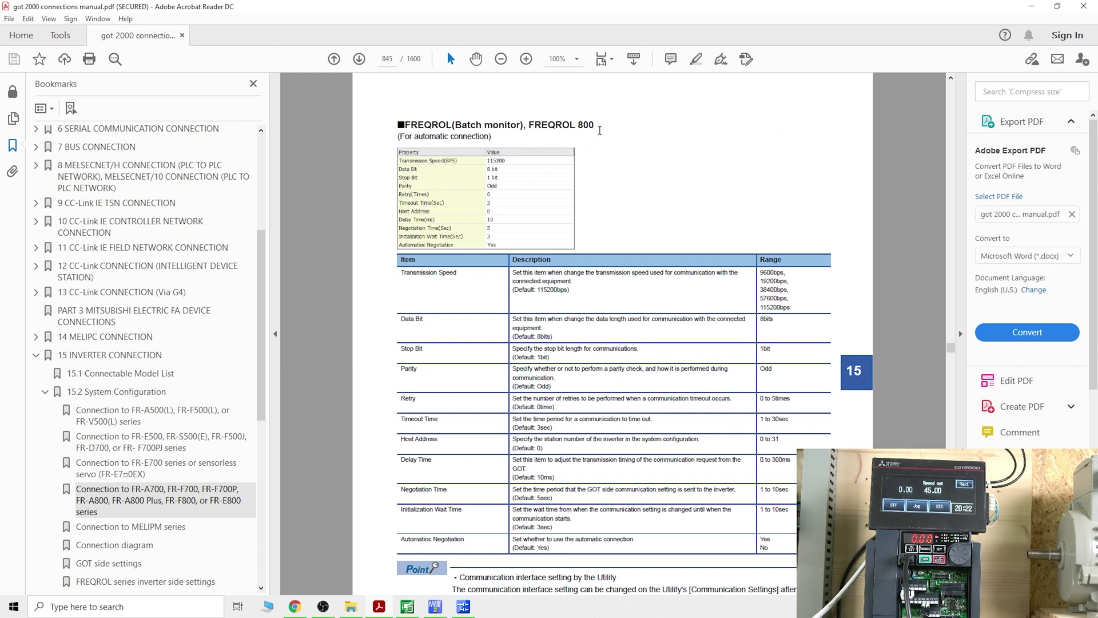
Step: Highlight the FREQROL 800 heading and return to the FREQROL inverter-side settings page
{"action": "left_click_drag", "start_coordinate": [596, 124], "coordinate": [527, 125]}
{"action": "left_click", "coordinate": [369, 297]}
{"action": "key", "text": "Right"}
{"action": "key", "text": "Right"}
{"action": "key", "text": "Right"}
{"action": "key", "text": "Right"}
{"action": "key", "text": "Right"}
{"action": "key", "text": "Right"}
{"action": "key", "text": "Right"}
{"action": "key", "text": "Right"}
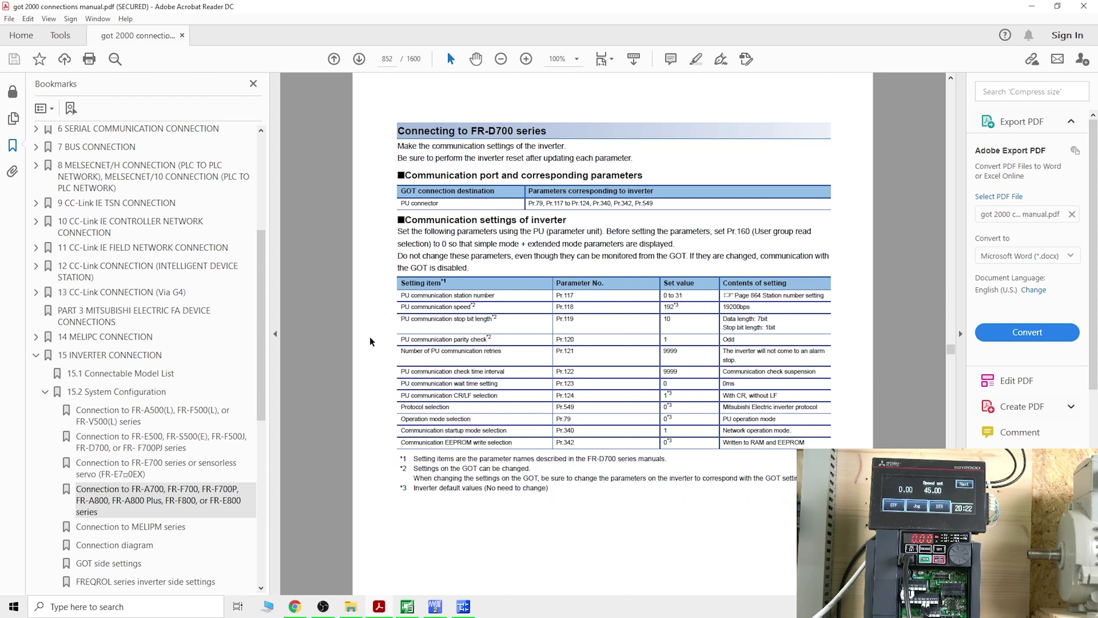
{"action": "key", "text": "Left"}
{"action": "key", "text": "Left"}
{"action": "key", "text": "Left"}
{"action": "key", "text": "Left"}
{"action": "key", "text": "Left"}
{"action": "key", "text": "Left"}
{"action": "key", "text": "Left"}
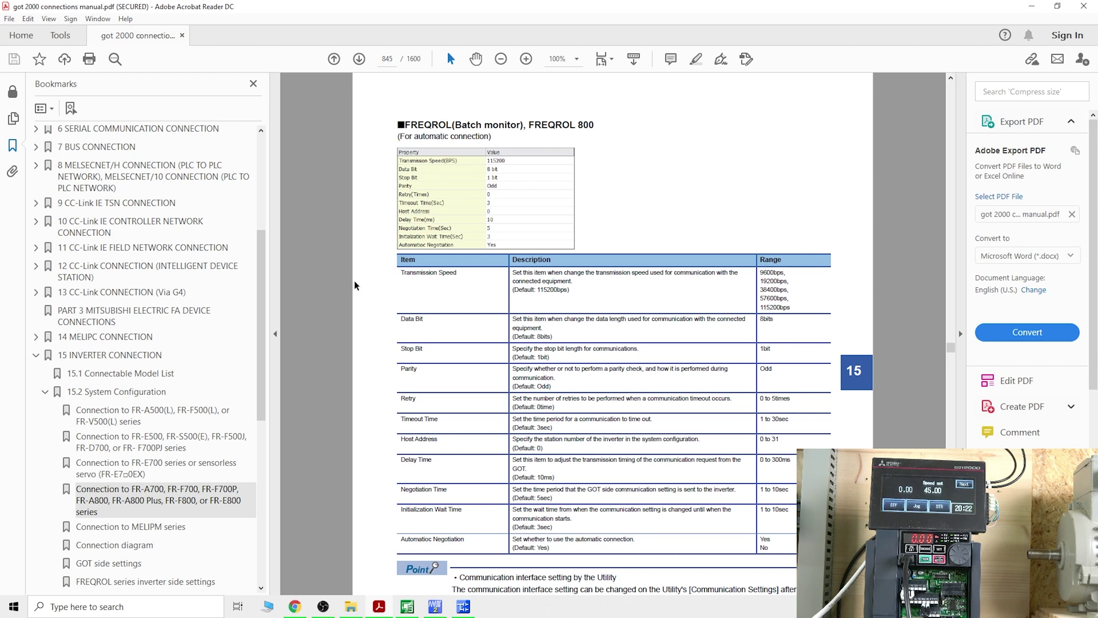
Step: Scroll to the FR-E800 parameter table on page 863 and highlight Pr.119 set value 10
{"action": "scroll", "coordinate": [372, 350], "scroll_direction": "down", "scroll_amount": 10}
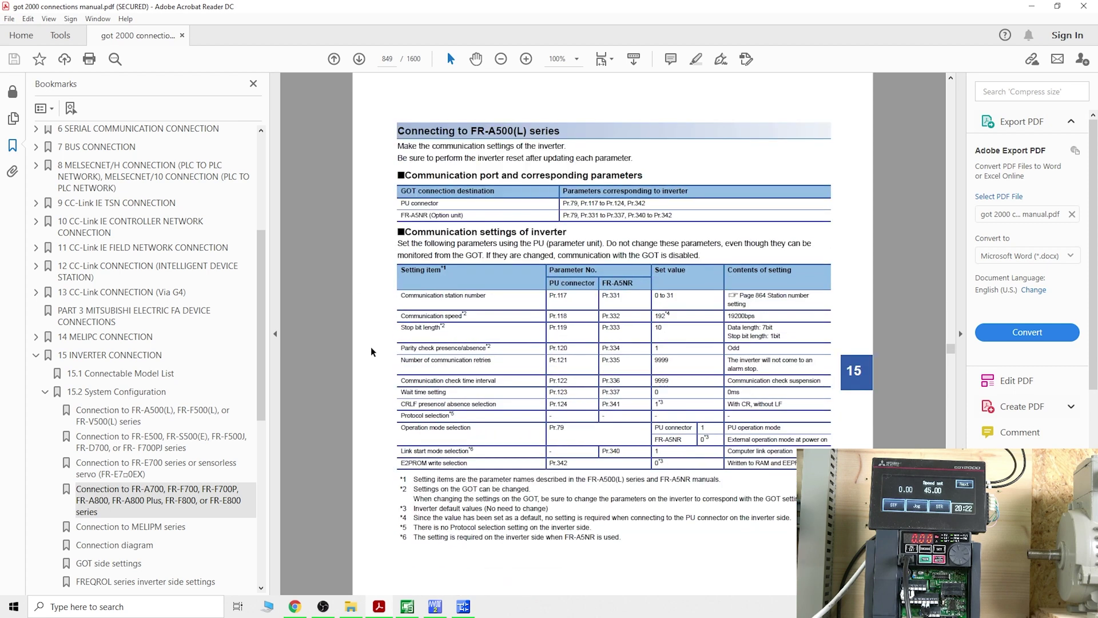
{"action": "scroll", "coordinate": [371, 350], "scroll_direction": "down", "scroll_amount": 8}
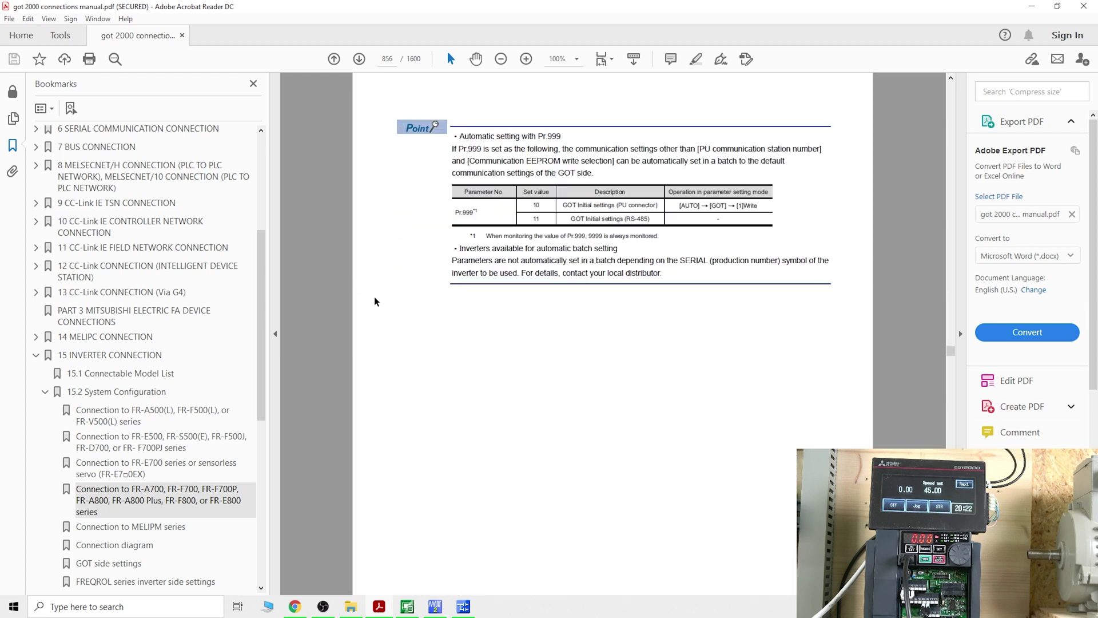
{"action": "scroll", "coordinate": [402, 257], "scroll_direction": "down", "scroll_amount": 2}
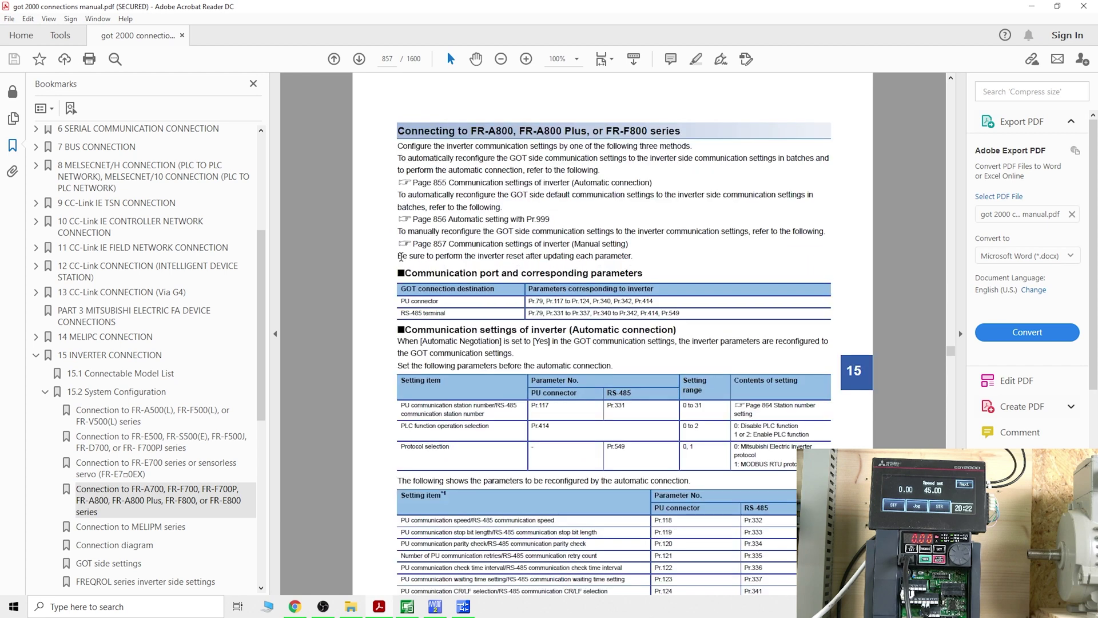
{"action": "scroll", "coordinate": [402, 256], "scroll_direction": "down", "scroll_amount": 8}
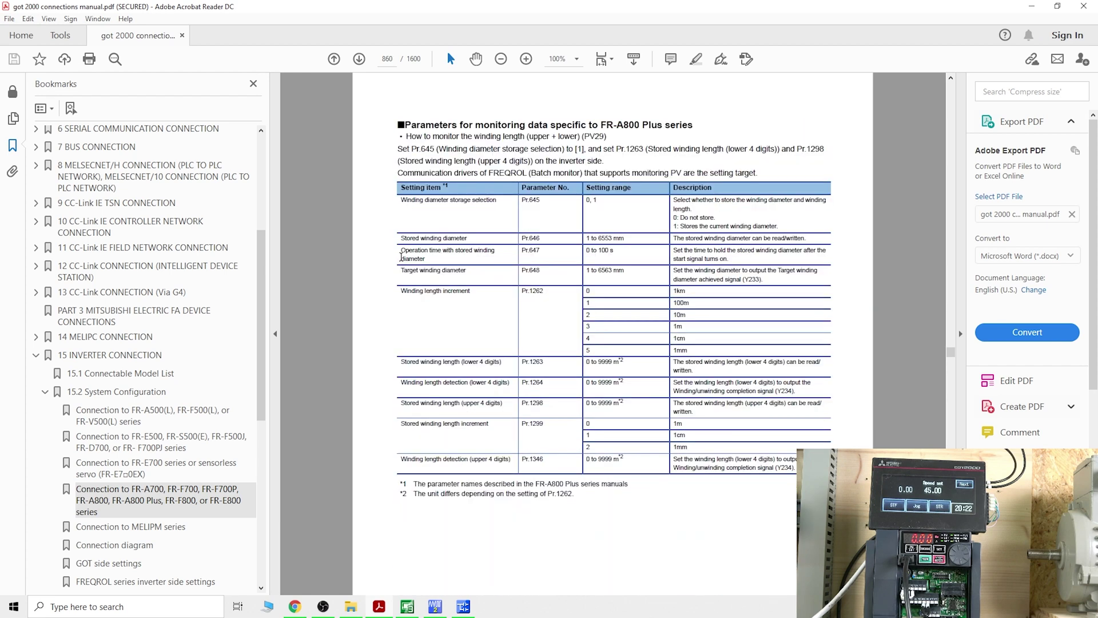
{"action": "scroll", "coordinate": [401, 257], "scroll_direction": "down", "scroll_amount": 3}
{"action": "scroll", "coordinate": [401, 257], "scroll_direction": "up", "scroll_amount": 2}
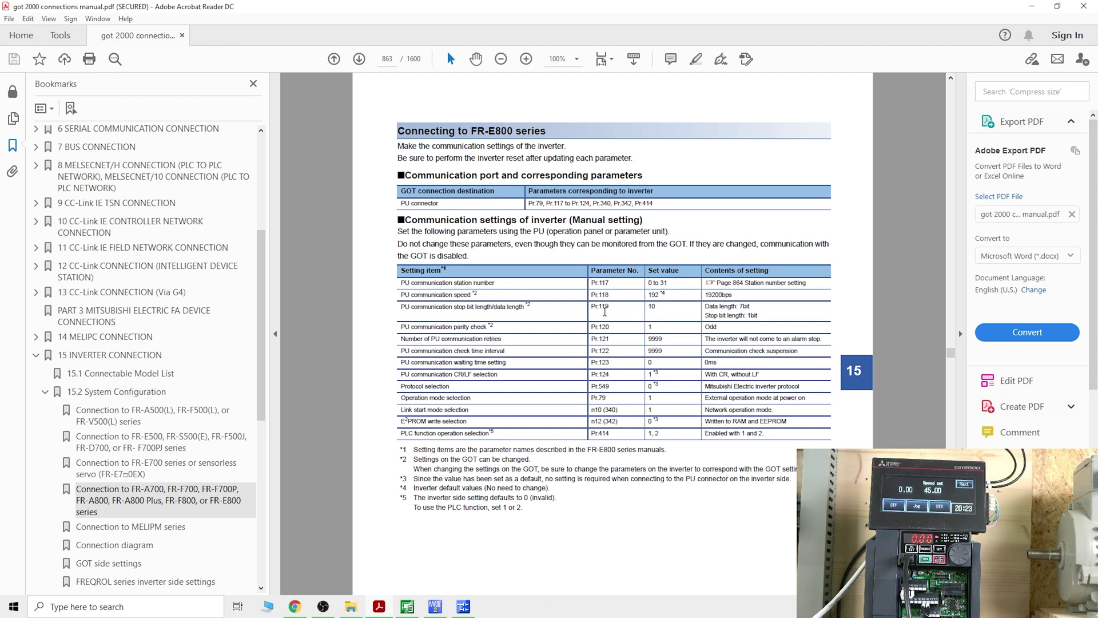
{"action": "double_click", "coordinate": [649, 307]}
Step: Minimize the manual and show the FR-E800 Set up project full-screen in GT Designer3
{"action": "left_click", "coordinate": [1032, 6]}
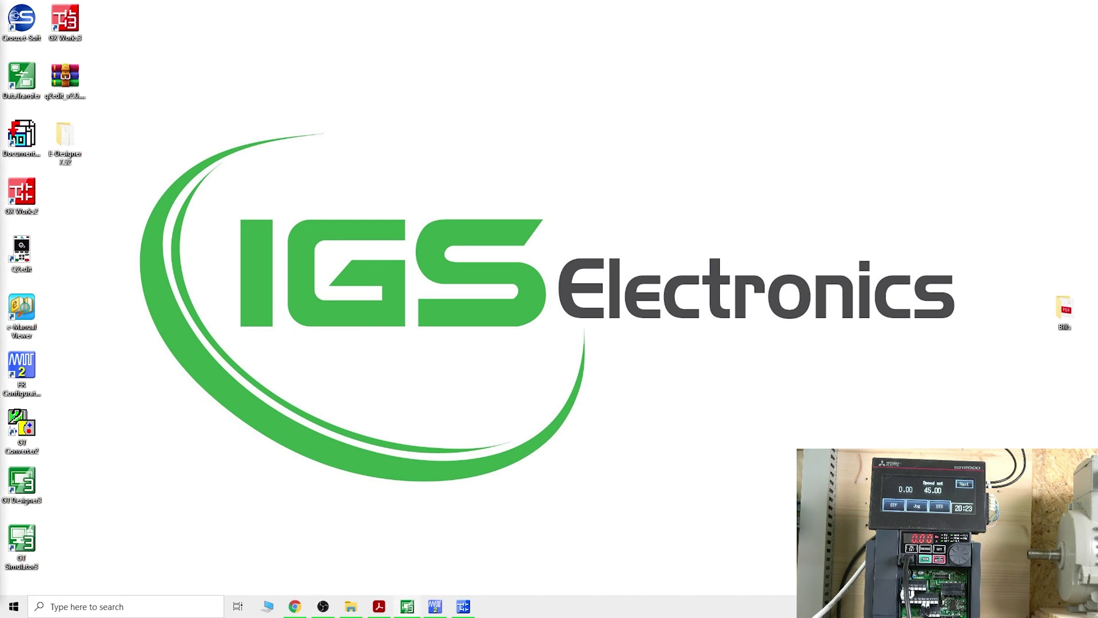
{"action": "left_click", "coordinate": [407, 606]}
{"action": "double_click", "coordinate": [377, 33]}
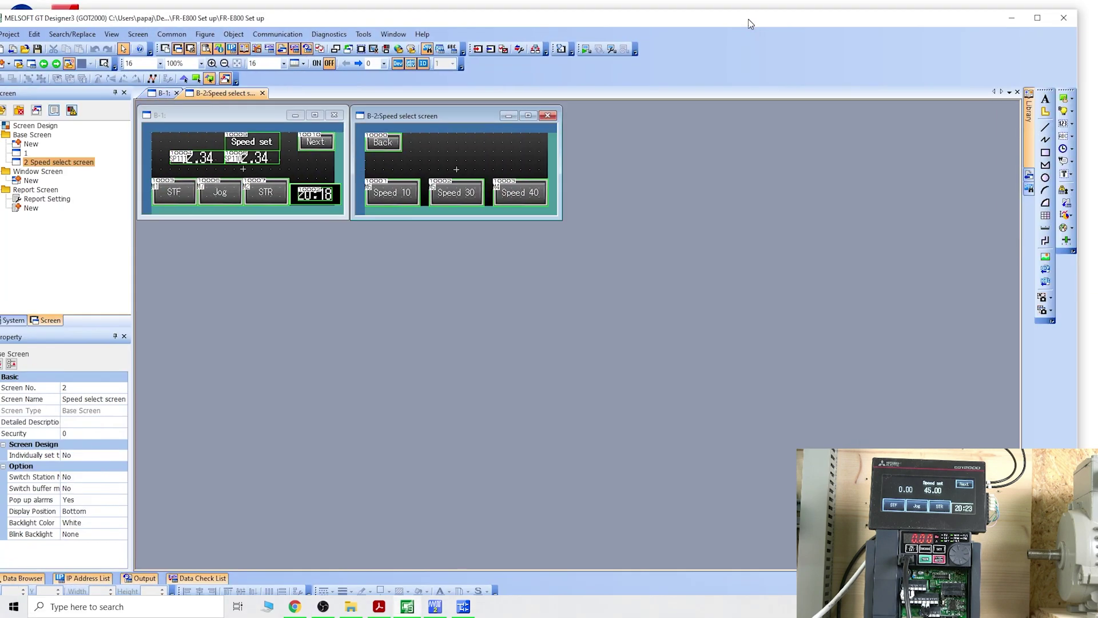
{"action": "left_click", "coordinate": [1055, 16]}
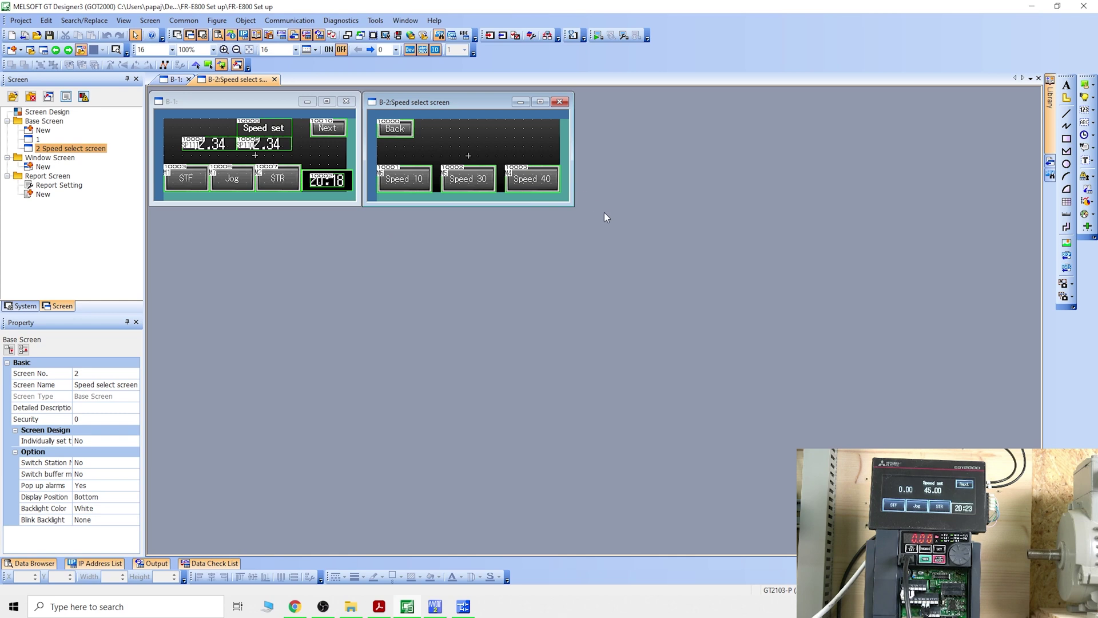
Step: Keep CH1 as FREQROL 800 at 115200 bps, 8 bit, 1 stop bit, Odd parity
{"action": "left_click", "coordinate": [184, 20]}
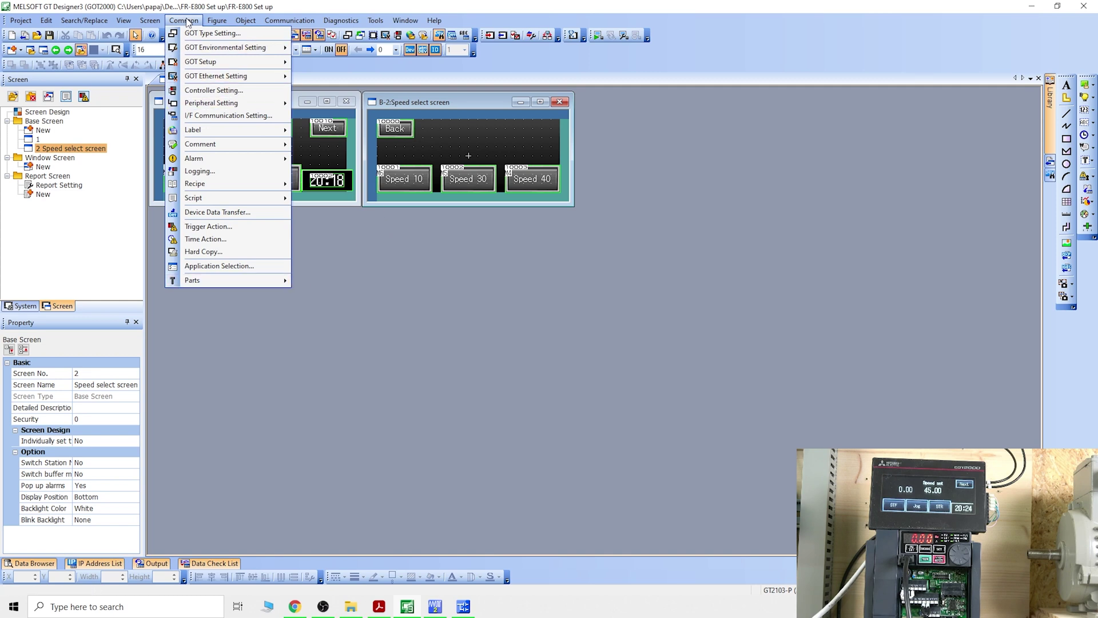
{"action": "left_click", "coordinate": [212, 90]}
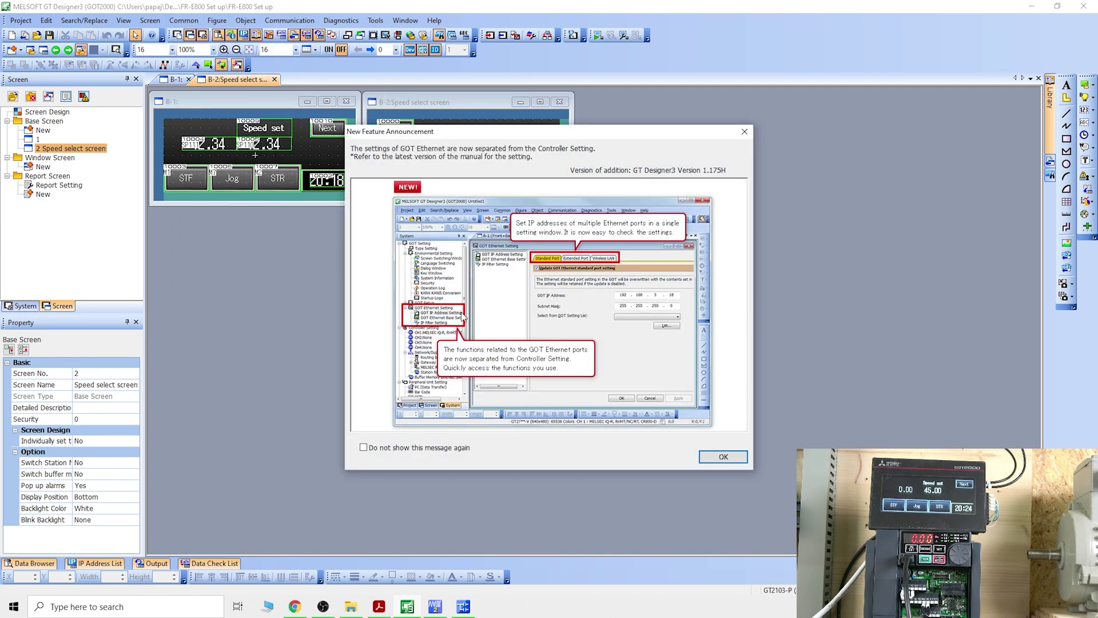
{"action": "left_click", "coordinate": [730, 458]}
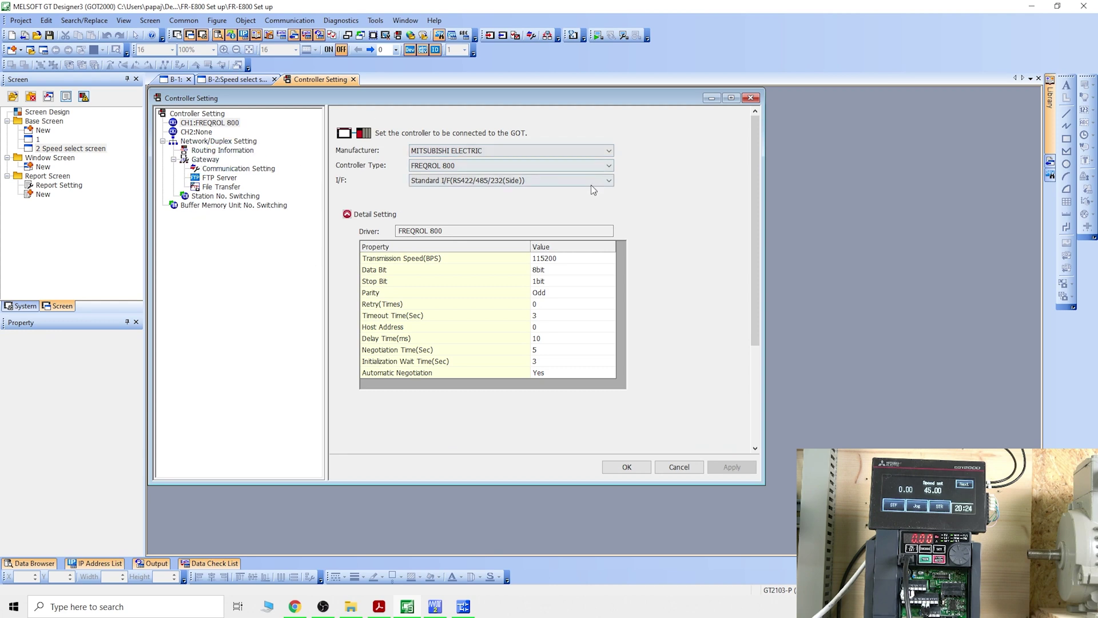
{"action": "left_click", "coordinate": [557, 165]}
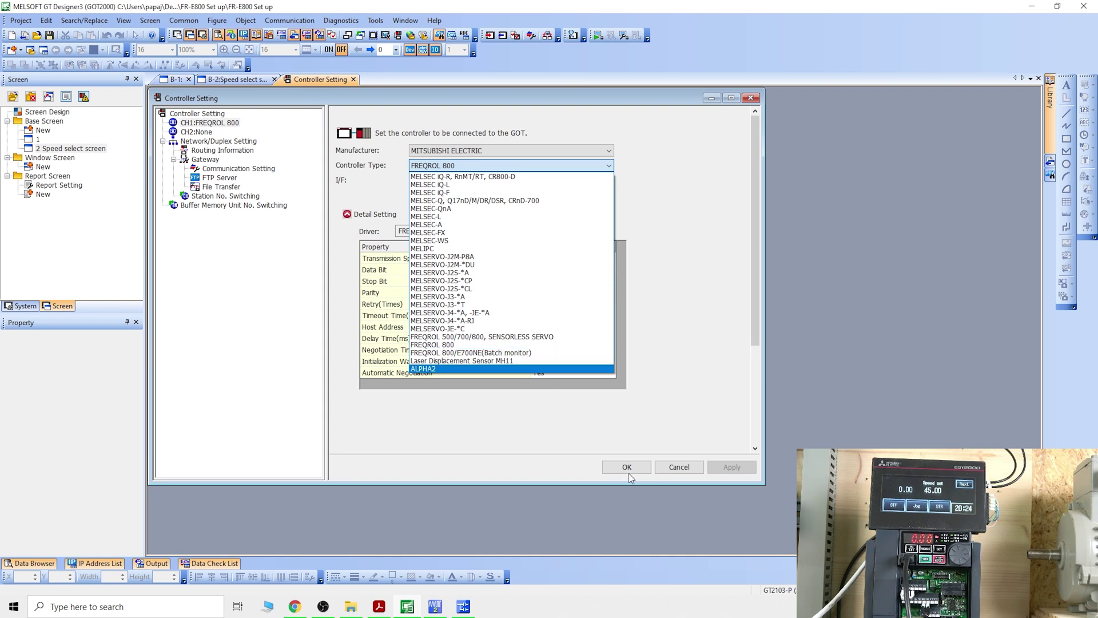
{"action": "left_click", "coordinate": [445, 345]}
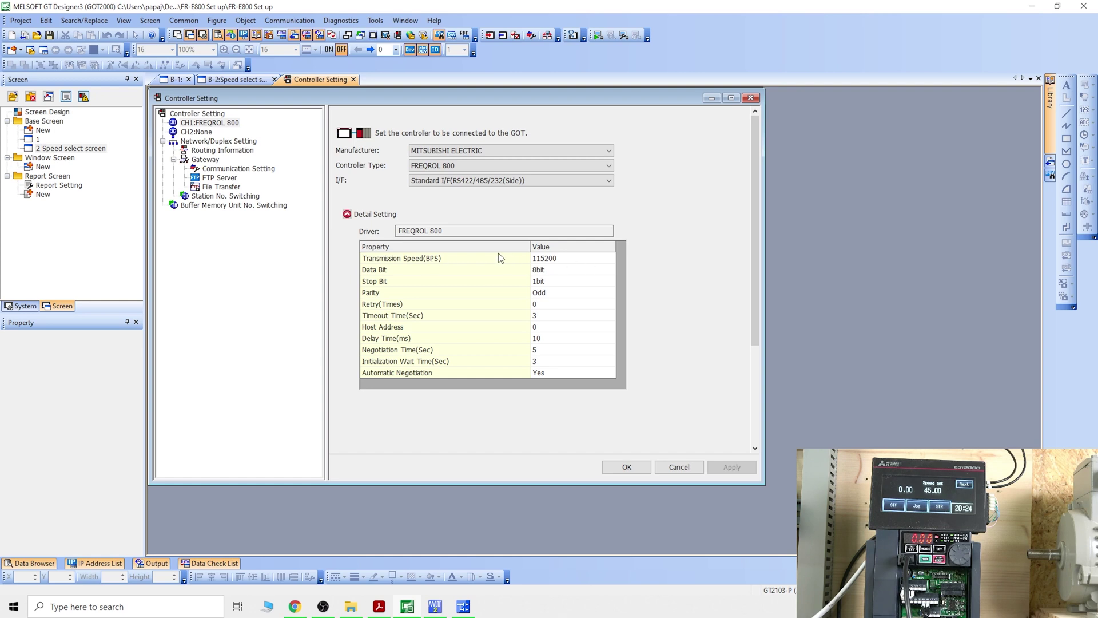
{"action": "left_click", "coordinate": [630, 467]}
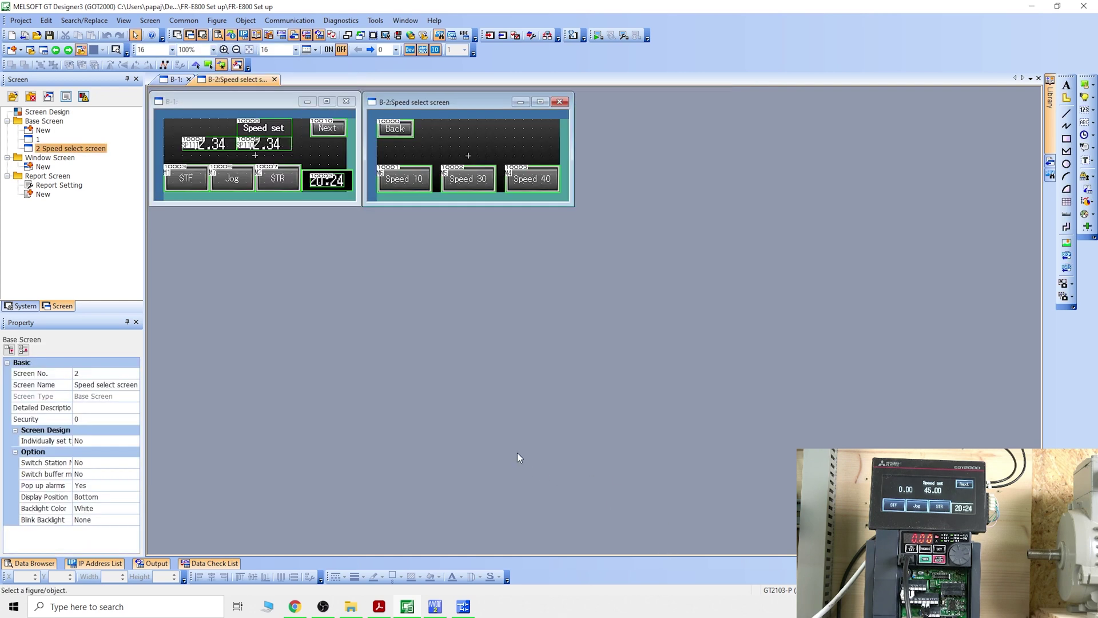
Step: Write the 28519-byte package data to the GOT's built-in flash over USB
{"action": "left_click", "coordinate": [290, 20]}
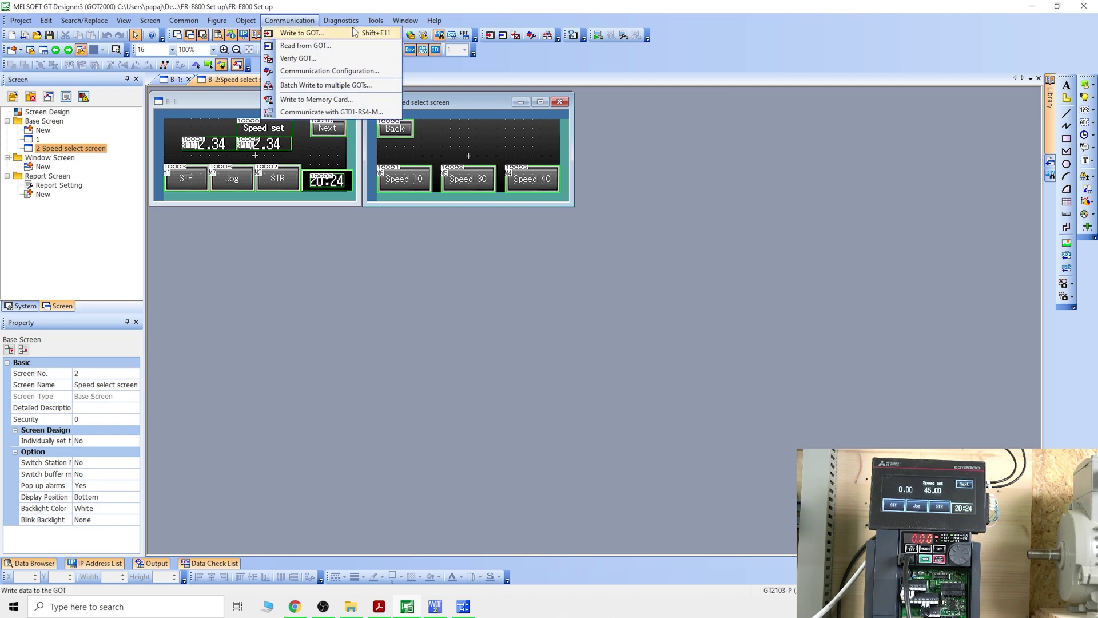
{"action": "left_click", "coordinate": [291, 21]}
{"action": "left_click", "coordinate": [291, 20]}
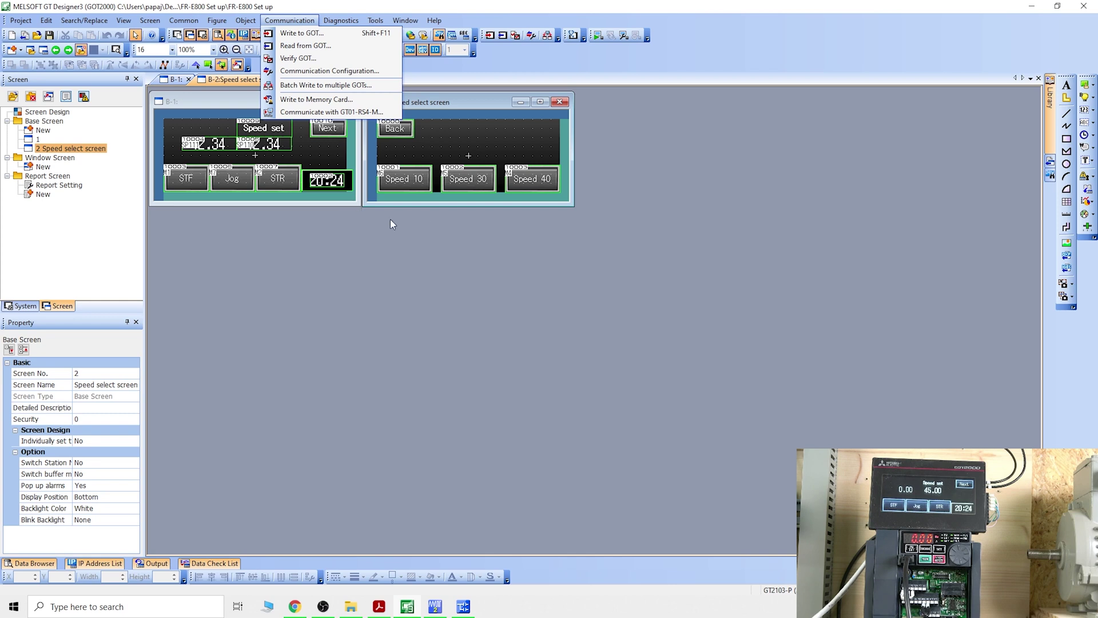
{"action": "left_click", "coordinate": [301, 33]}
{"action": "left_click", "coordinate": [693, 349]}
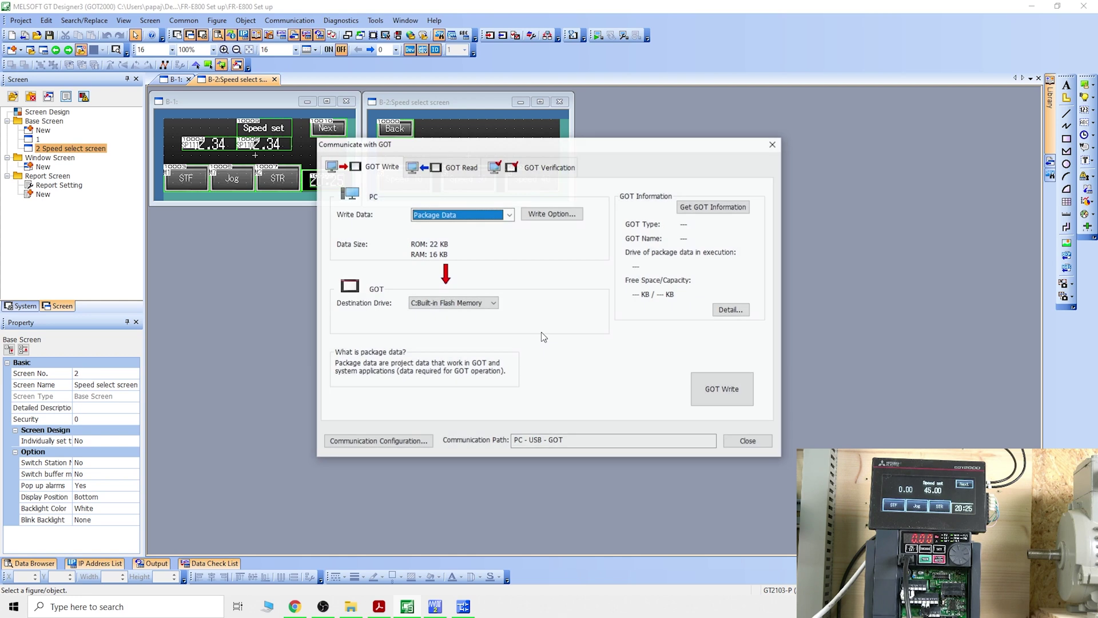
{"action": "left_click", "coordinate": [714, 388]}
{"action": "left_click", "coordinate": [581, 350]}
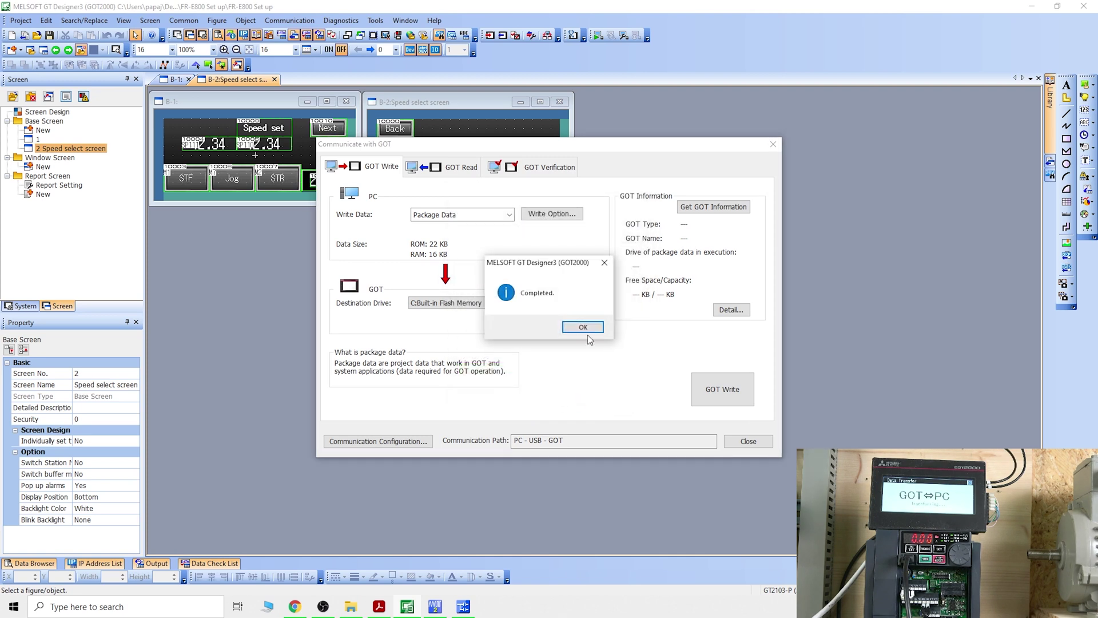
{"action": "left_click", "coordinate": [584, 325]}
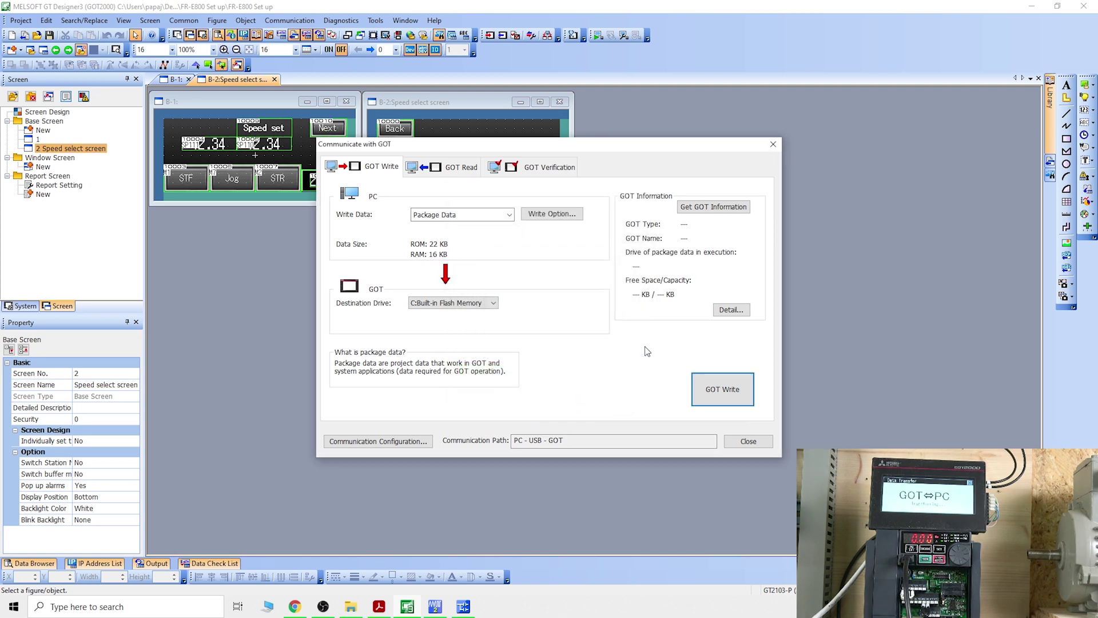
{"action": "left_click", "coordinate": [748, 441]}
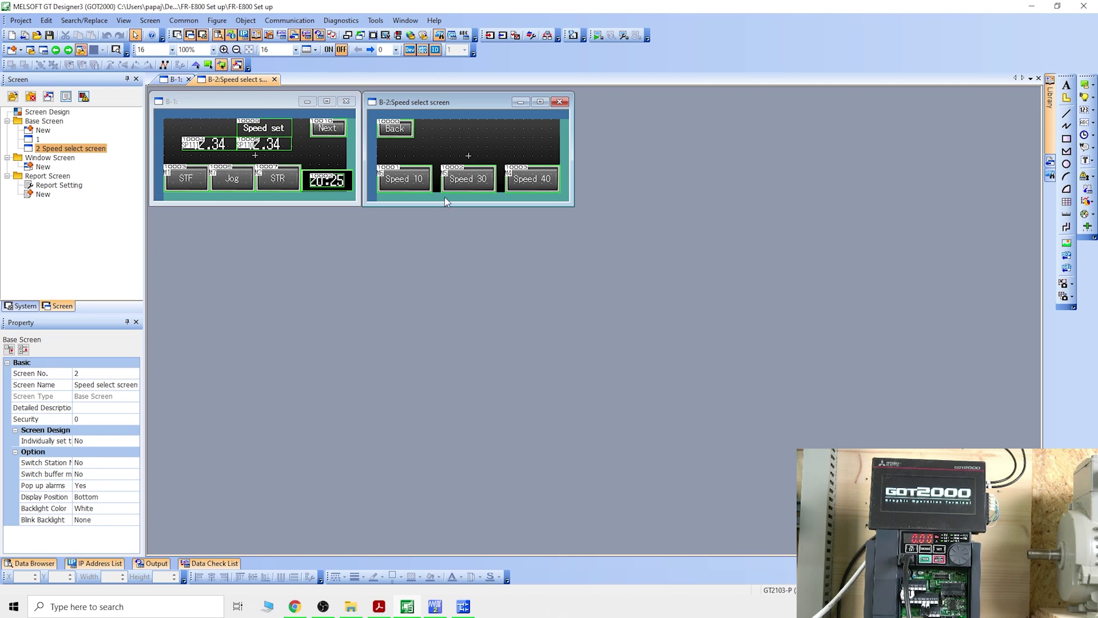
Step: Open the SP110 numerical input on B-1, keeping the 12dot Standard font
{"action": "left_click", "coordinate": [269, 144]}
{"action": "double_click", "coordinate": [269, 143]}
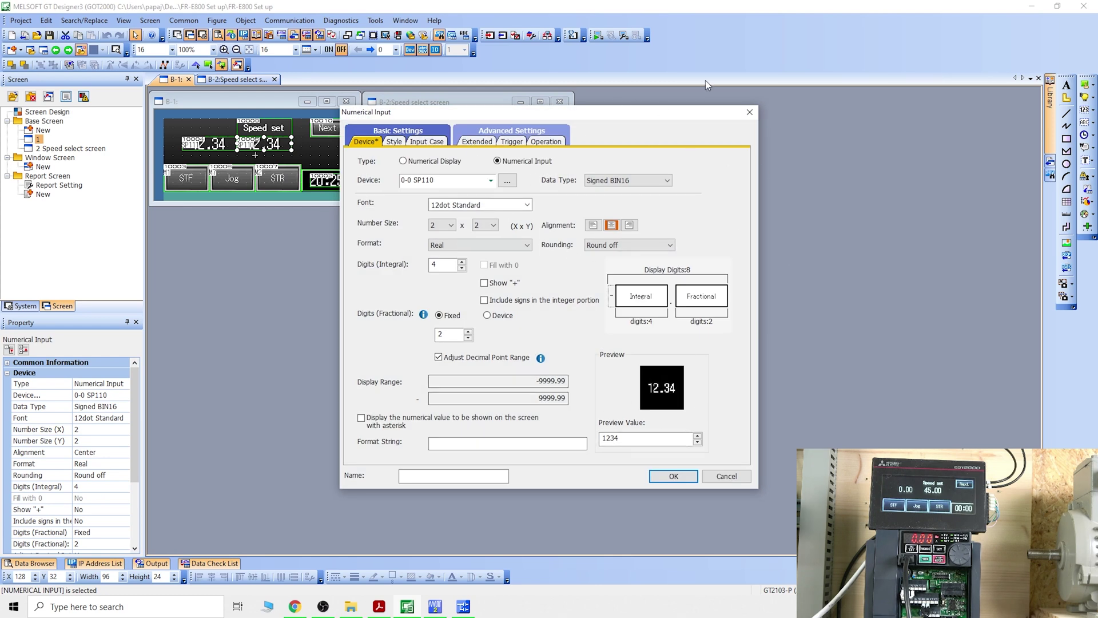
{"action": "left_click", "coordinate": [526, 205]}
{"action": "left_click", "coordinate": [526, 205]}
Step: Browse the inverter devices and look up the SN device type's SN0 definition
{"action": "left_click", "coordinate": [508, 180]}
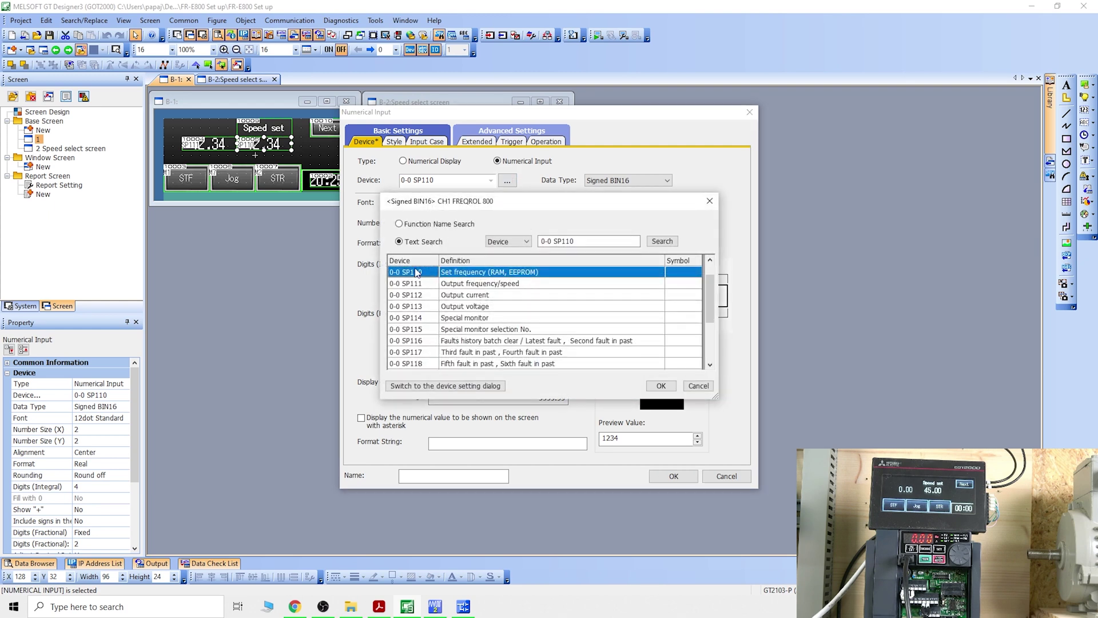
{"action": "left_click", "coordinate": [477, 386]}
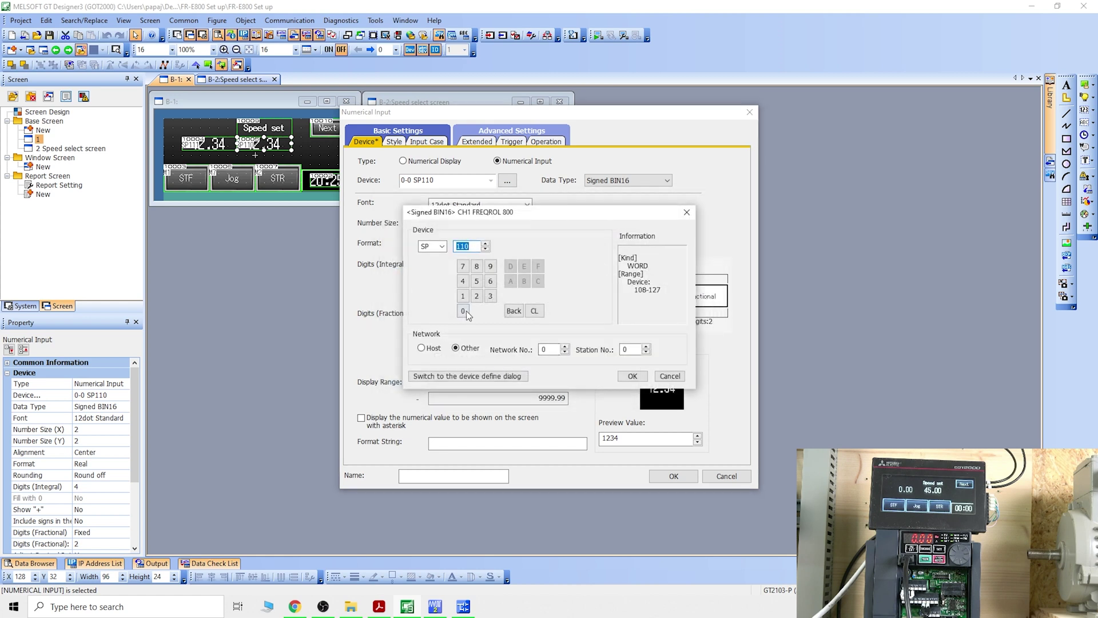
{"action": "left_click", "coordinate": [437, 246]}
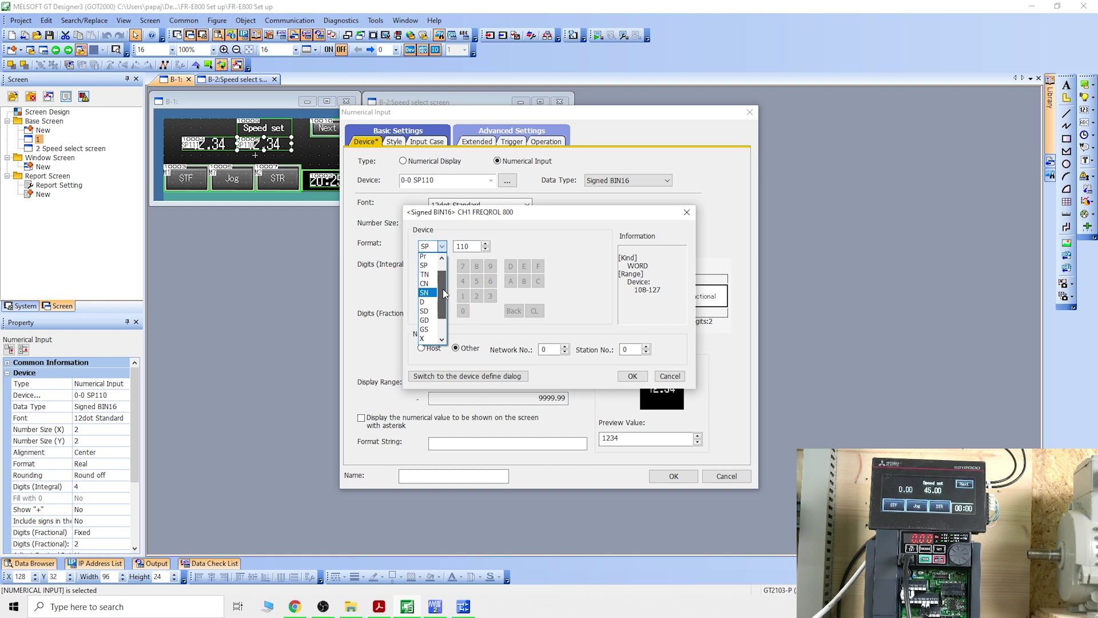
{"action": "mouse_move", "coordinate": [445, 272]}
{"action": "left_mouse_down"}
{"action": "mouse_move", "coordinate": [444, 338]}
{"action": "mouse_move", "coordinate": [444, 269]}
{"action": "mouse_move", "coordinate": [445, 320]}
{"action": "mouse_move", "coordinate": [448, 277]}
{"action": "left_mouse_up"}
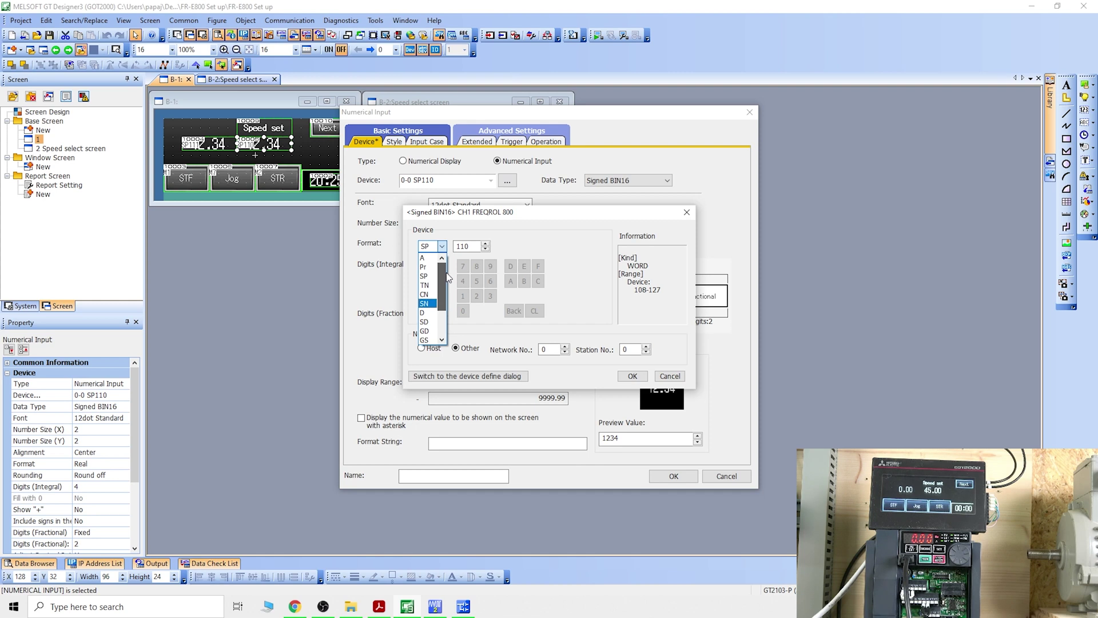
{"action": "left_click", "coordinate": [441, 311]}
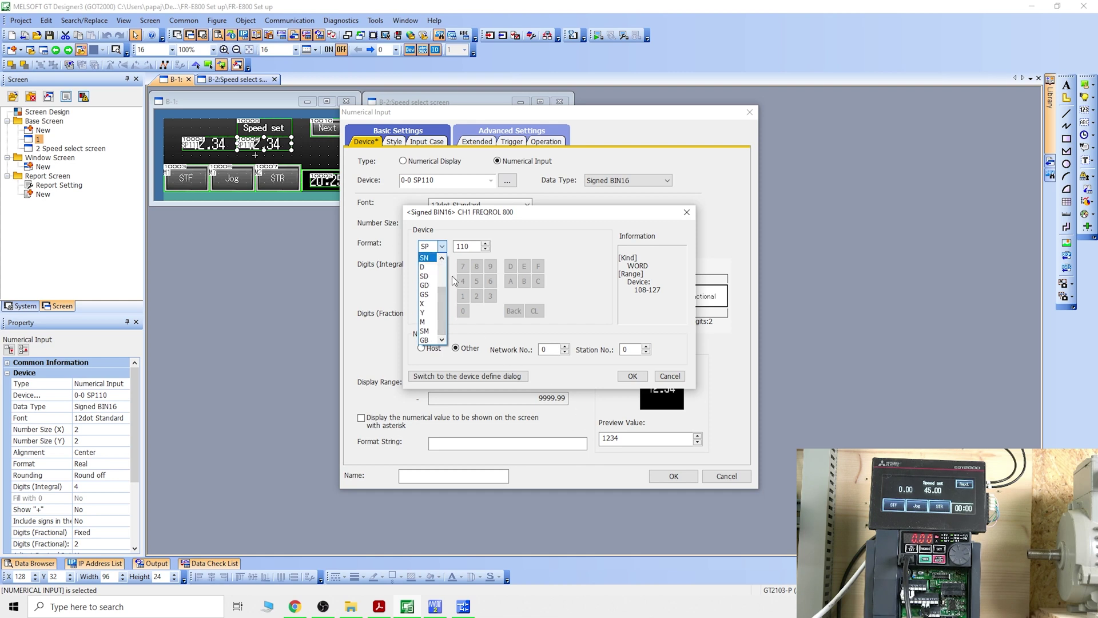
{"action": "left_click_drag", "start_coordinate": [446, 297], "coordinate": [425, 273]}
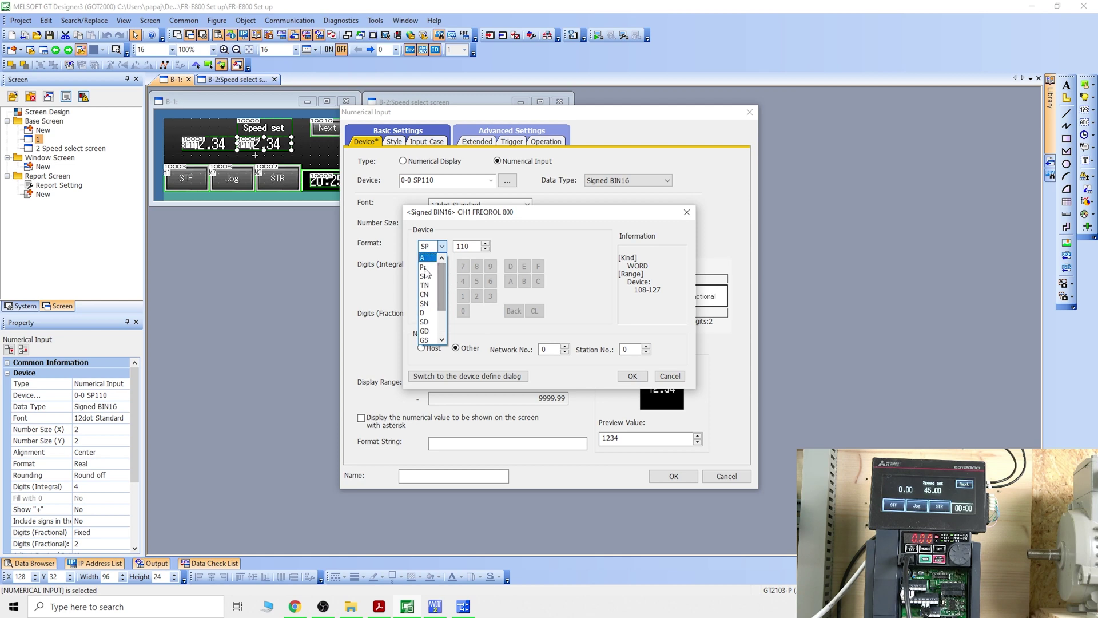
{"action": "left_click", "coordinate": [426, 304]}
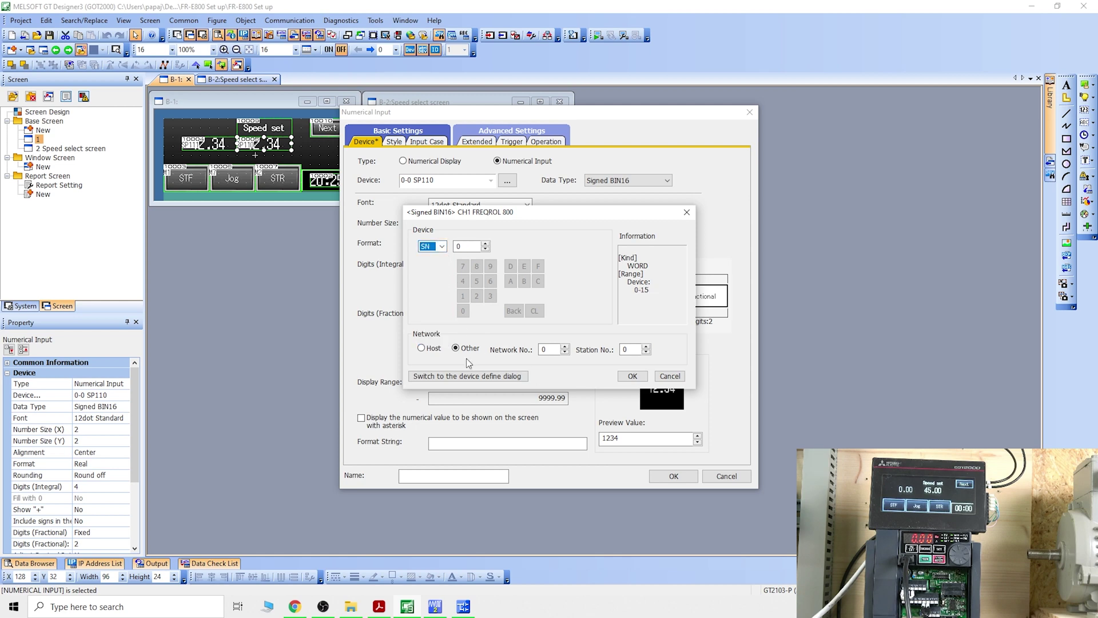
{"action": "left_click", "coordinate": [458, 376]}
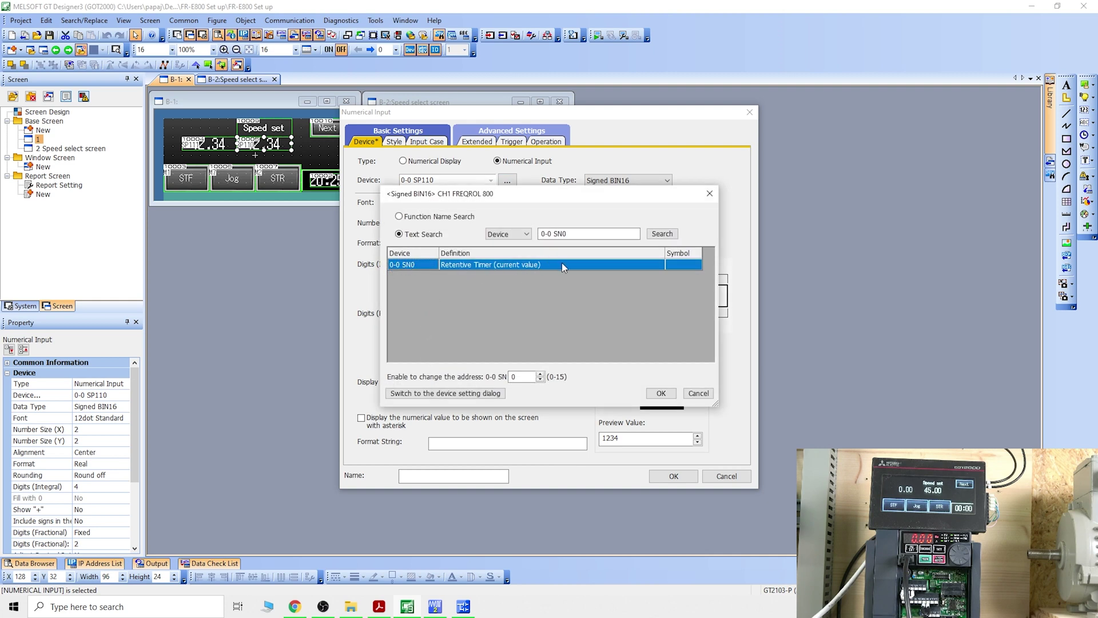
{"action": "left_click", "coordinate": [457, 393]}
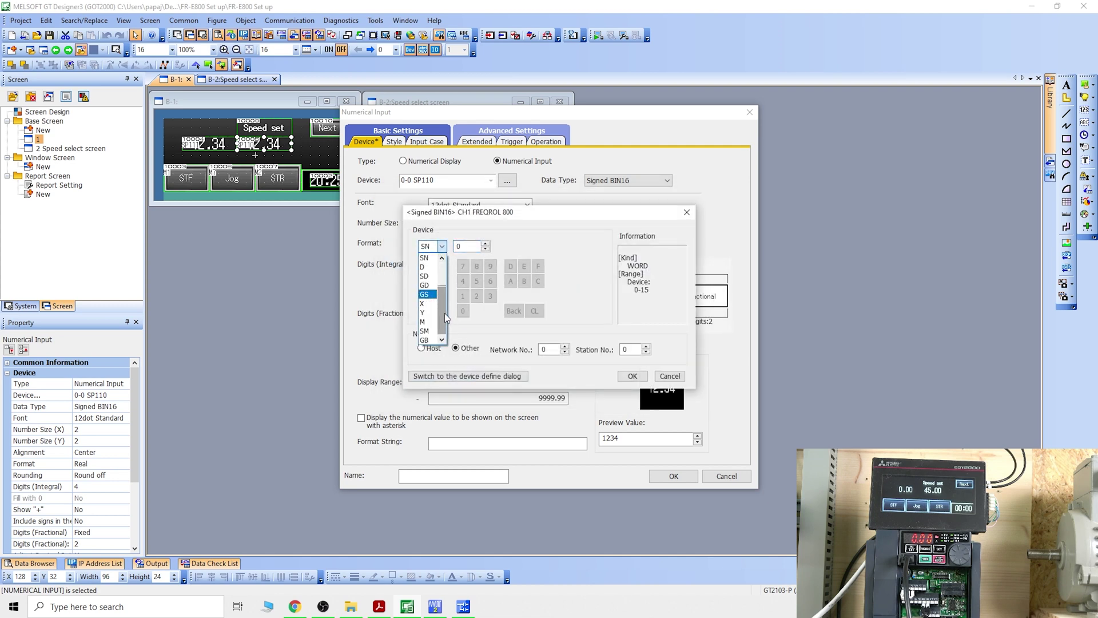
Step: List the SP device definitions from SP108, then close the lookup leaving SP110 unchanged
{"action": "scroll", "coordinate": [435, 303], "scroll_direction": "down", "scroll_amount": 2}
{"action": "left_click", "coordinate": [435, 279]}
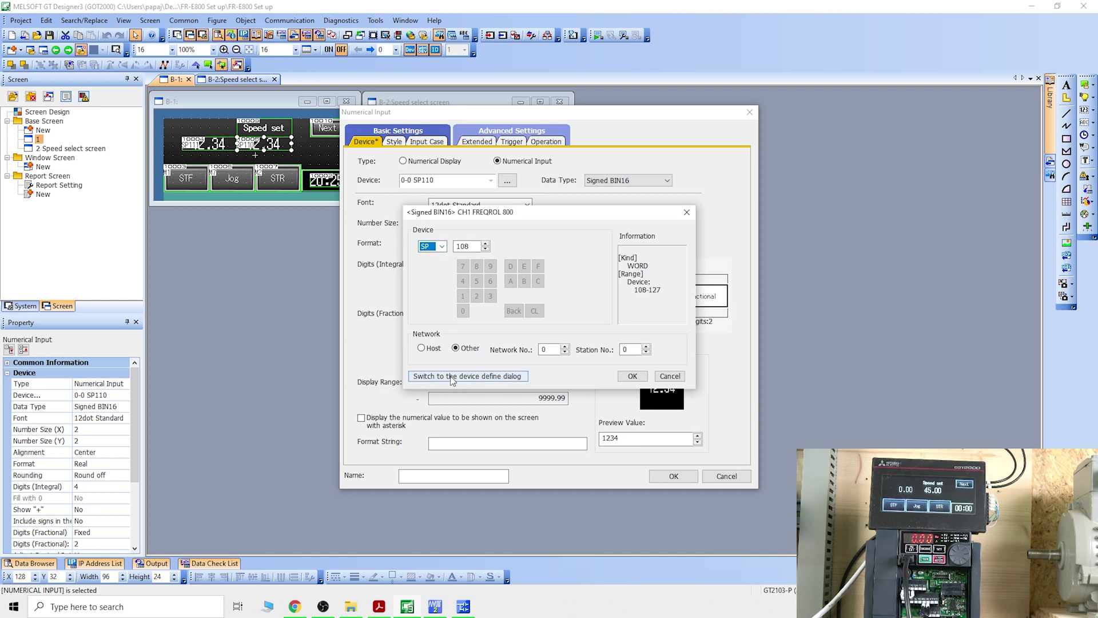
{"action": "left_click", "coordinate": [464, 377]}
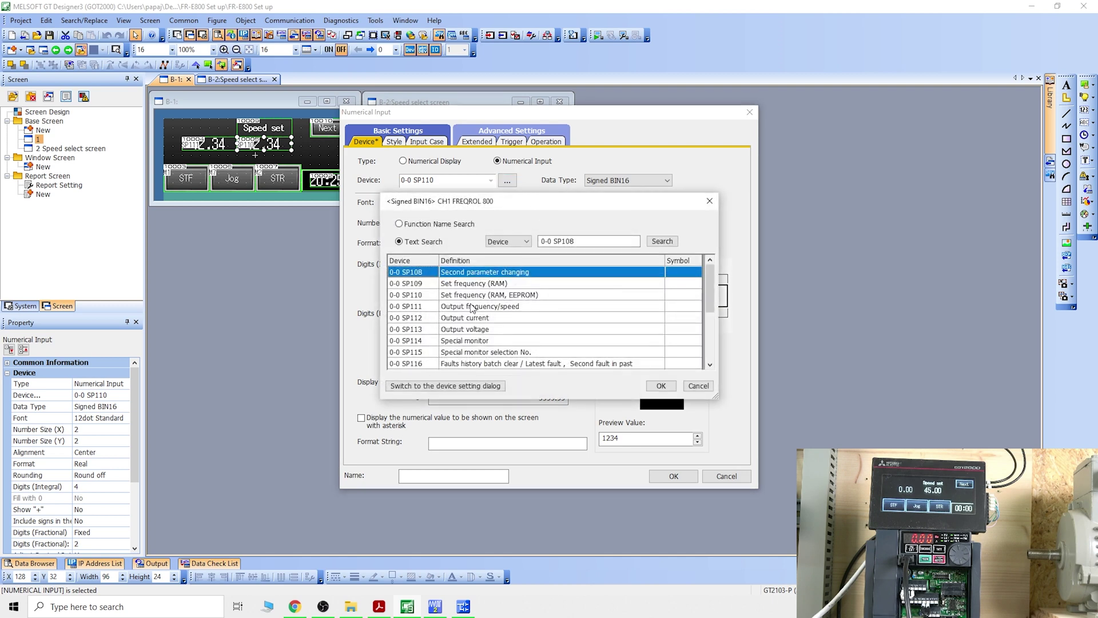
{"action": "scroll", "coordinate": [472, 306], "scroll_direction": "down", "scroll_amount": 3}
{"action": "scroll", "coordinate": [472, 306], "scroll_direction": "up", "scroll_amount": 3}
{"action": "left_click", "coordinate": [709, 202]}
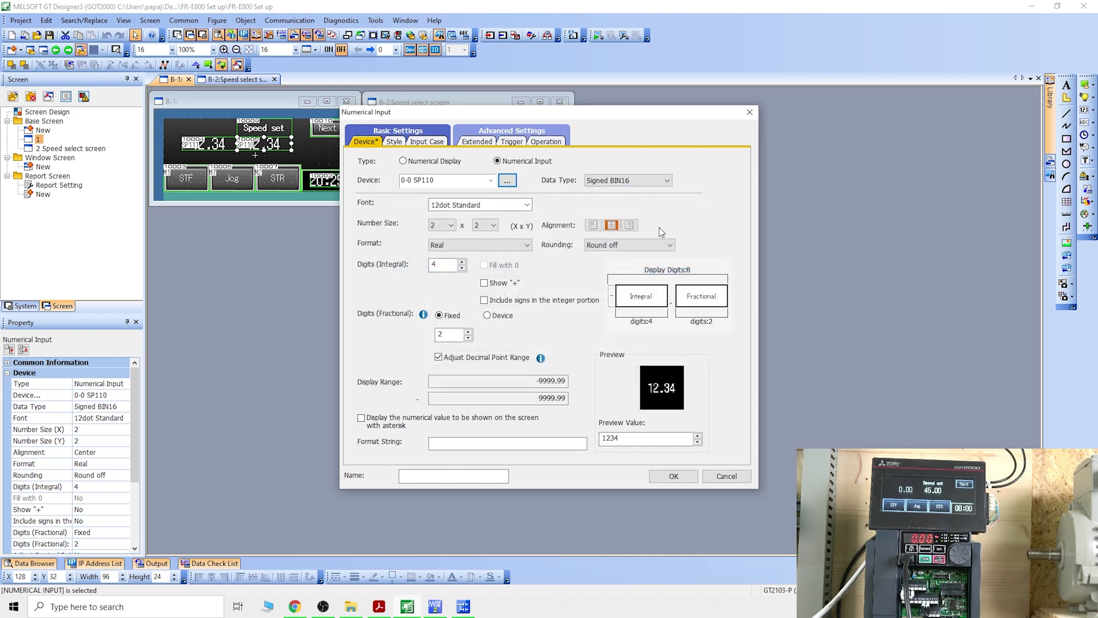
Step: Close the SP110 Numerical Input dialog without changes
{"action": "left_click", "coordinate": [749, 114]}
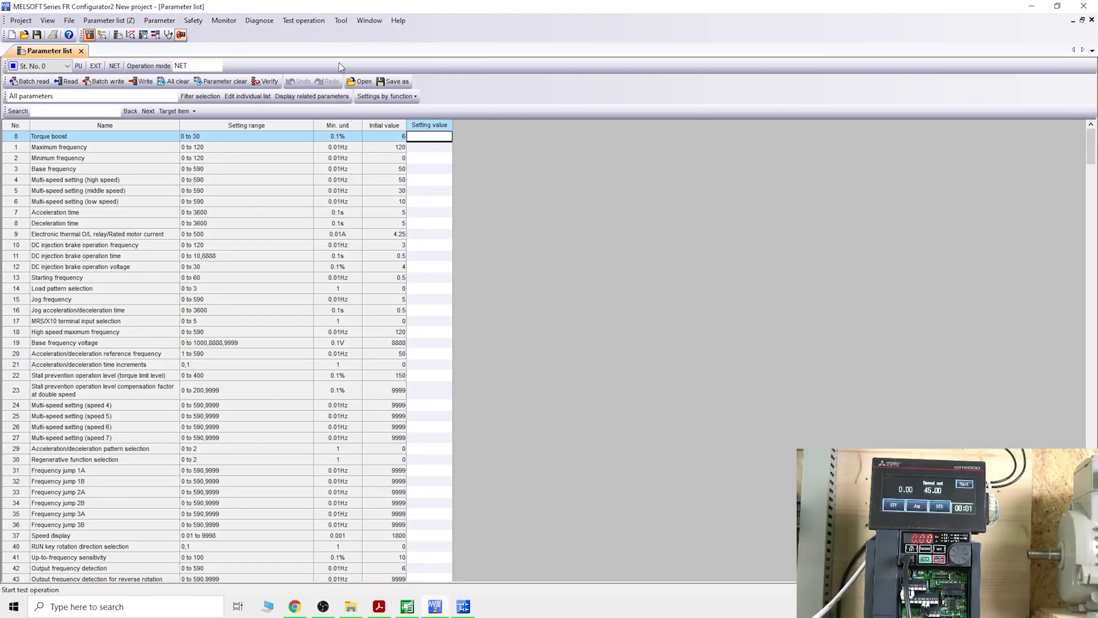
Step: Open the Developer's MAIN ladder full-window and step through rungs M1–M6 to END
{"action": "left_click", "coordinate": [341, 20]}
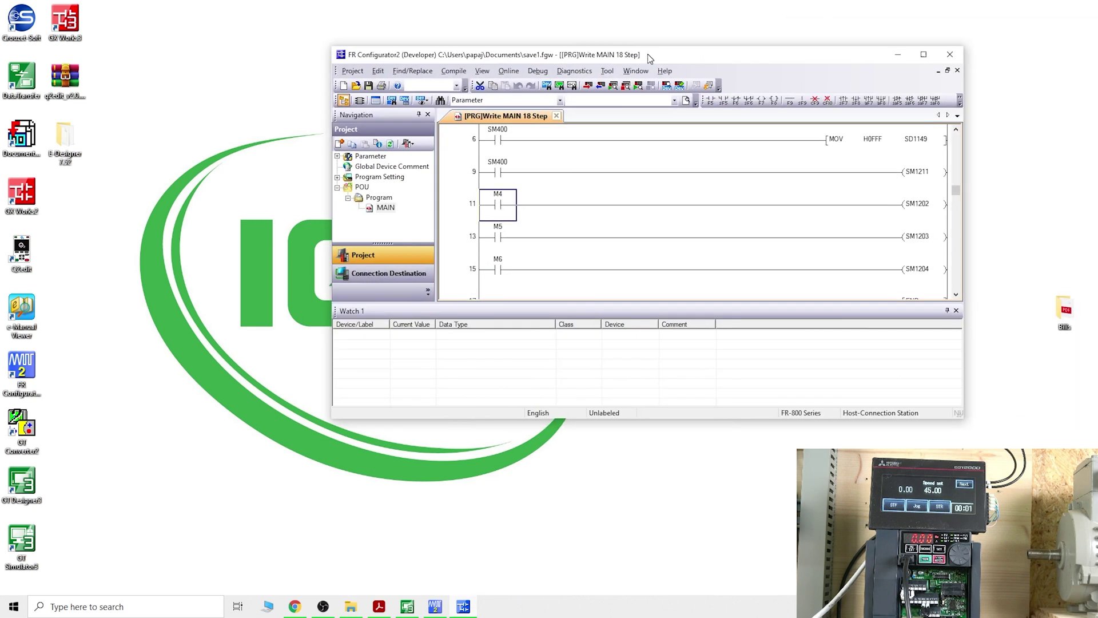
{"action": "key", "text": "super+Up"}
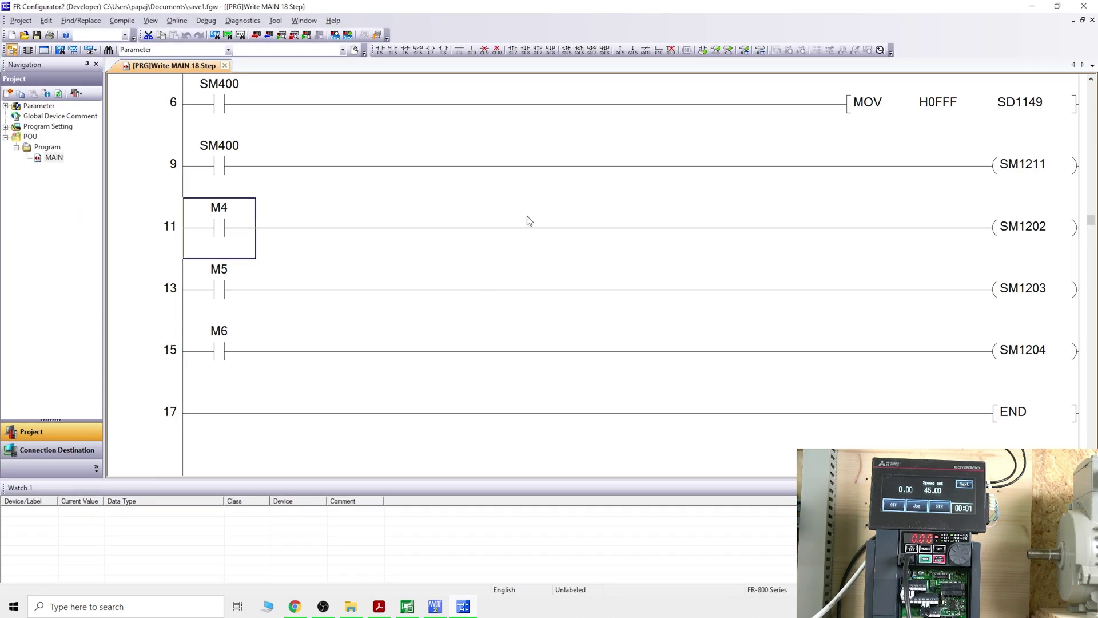
{"action": "scroll", "coordinate": [552, 229], "scroll_direction": "down", "scroll_amount": 1}
{"action": "scroll", "coordinate": [549, 280], "scroll_direction": "up", "scroll_amount": 2}
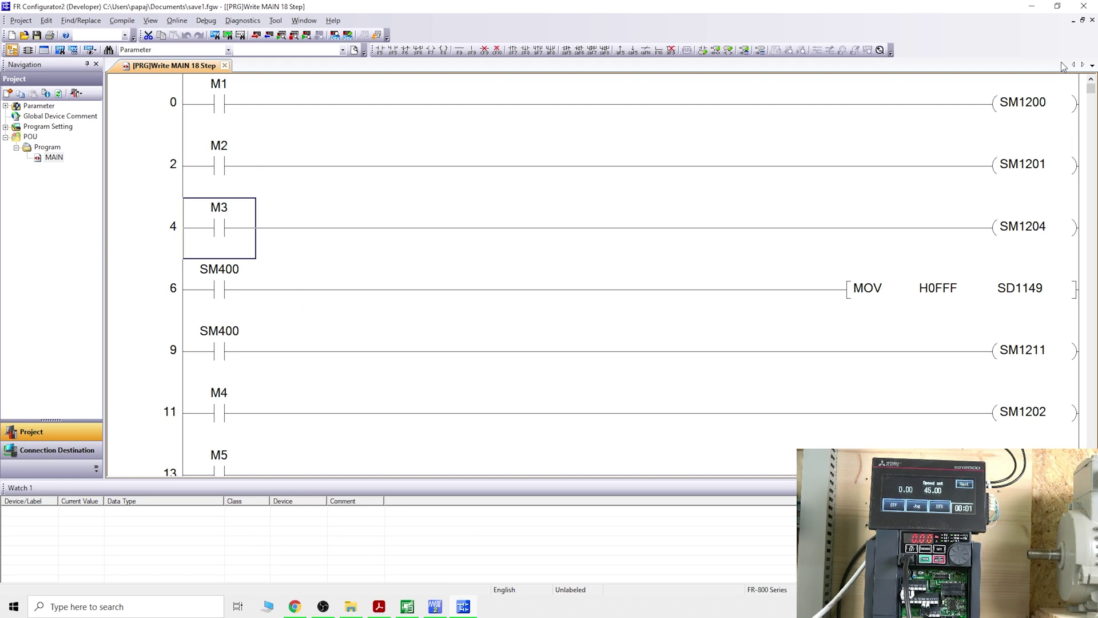
{"action": "key", "text": "Down"}
{"action": "key", "text": "Down"}
{"action": "key", "text": "Down"}
{"action": "key", "text": "Down"}
{"action": "key", "text": "Down"}
{"action": "key", "text": "Down"}
{"action": "key", "text": "Down"}
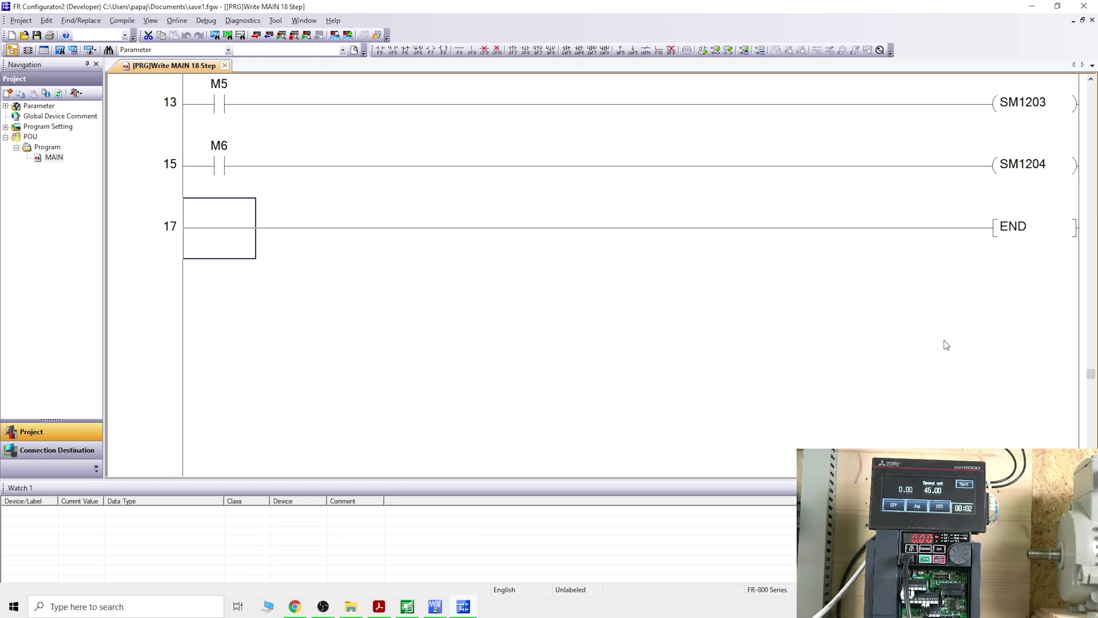
{"action": "key", "text": "Up"}
{"action": "key", "text": "Up"}
{"action": "key", "text": "Up"}
{"action": "key", "text": "Up"}
{"action": "key", "text": "Up"}
{"action": "key", "text": "Up"}
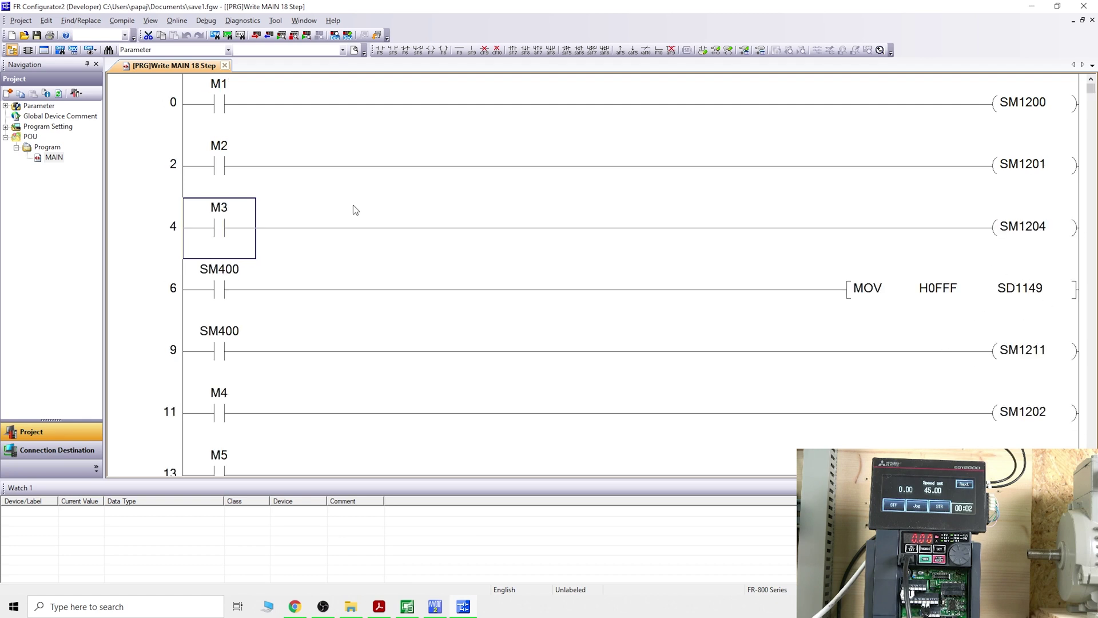